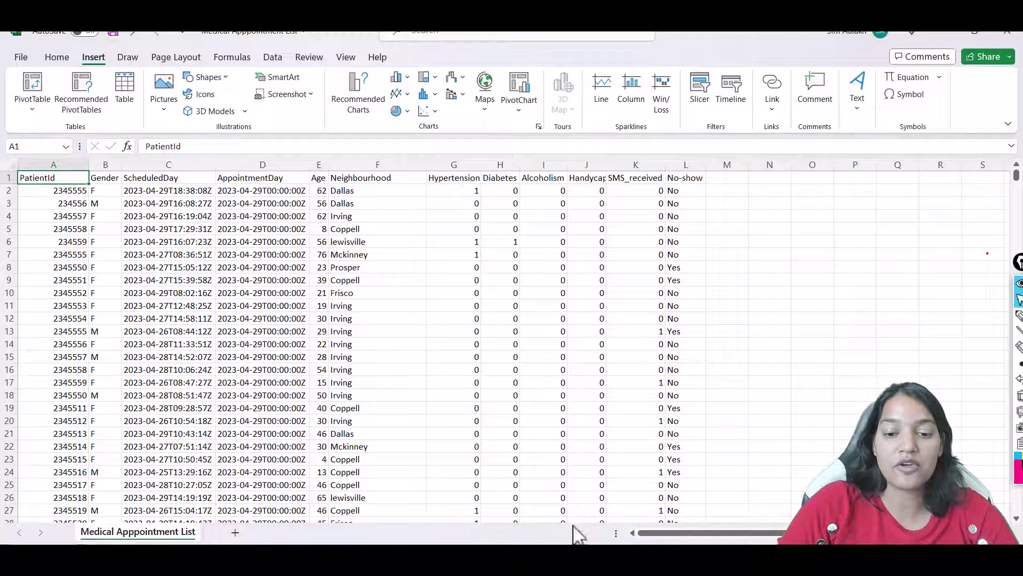
# Switch to the Medical Appointments list in Salesforce and open the Salesforce Inspector panel.
pyautogui.click(487, 540)
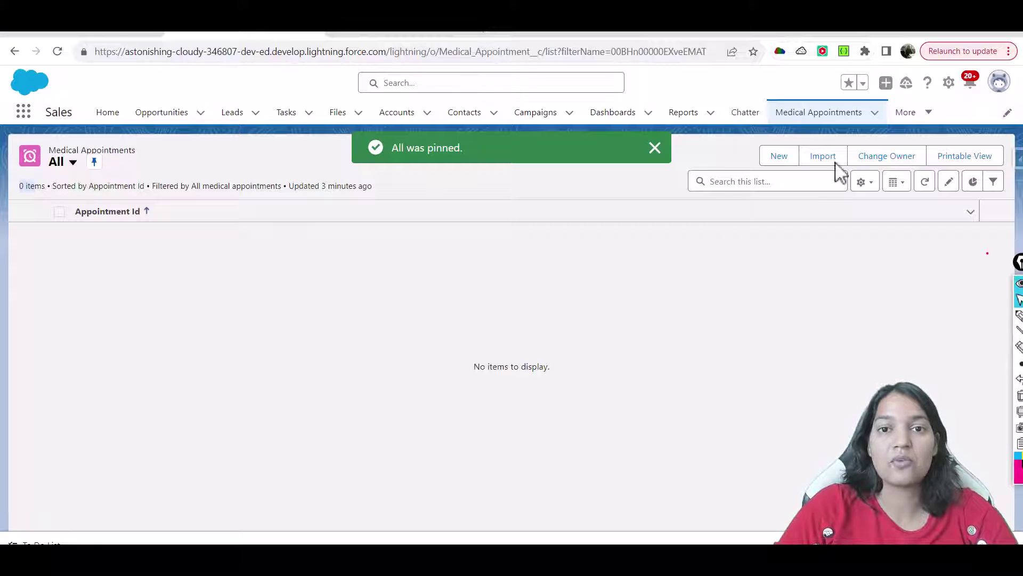
pyautogui.click(1017, 160)
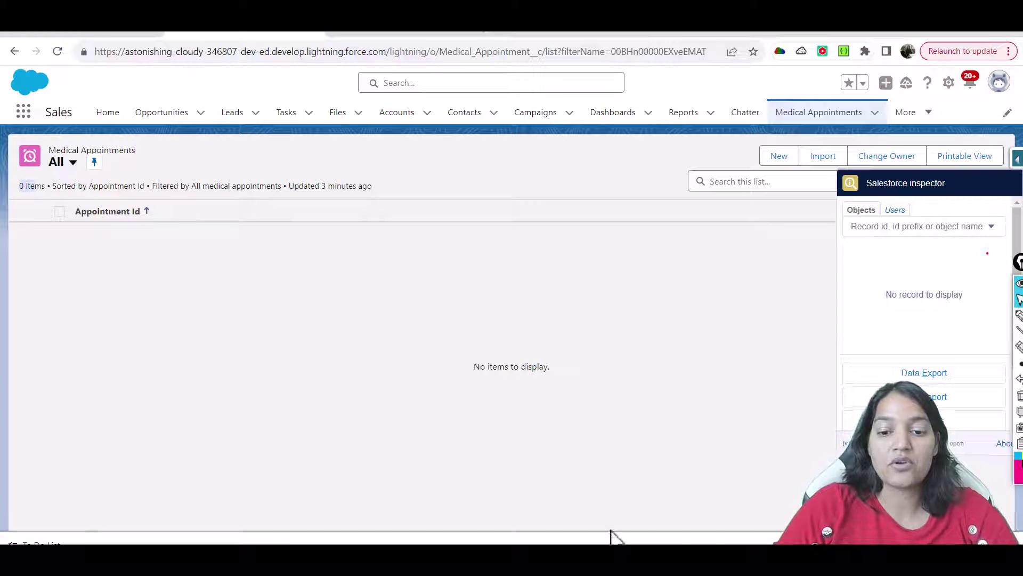
# Return to the Medical Apppointment List workbook in Excel and examine the header row and the first PatientId values.
pyautogui.click(647, 493)
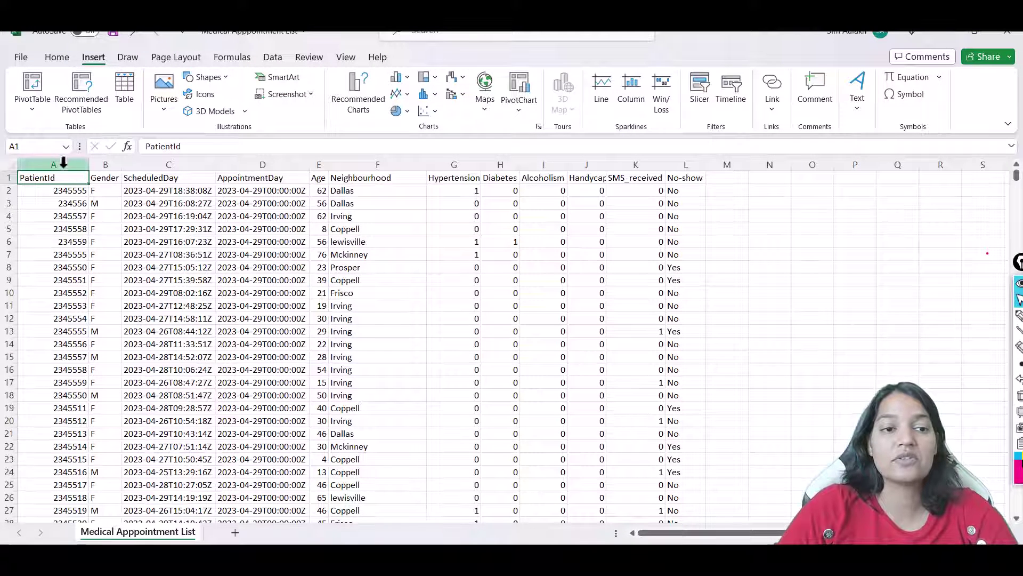
pyautogui.click(9, 177)
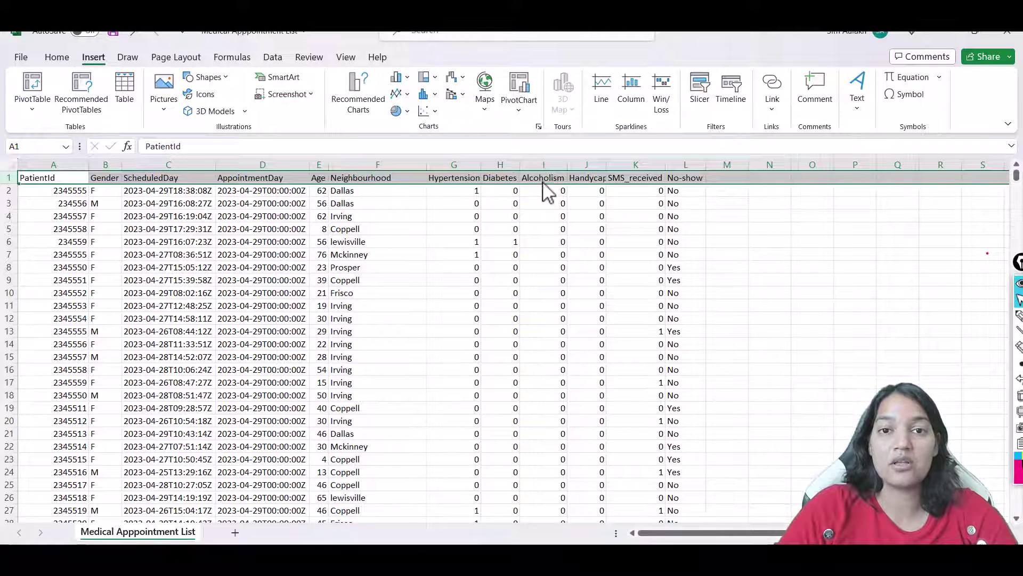
pyautogui.click(584, 179)
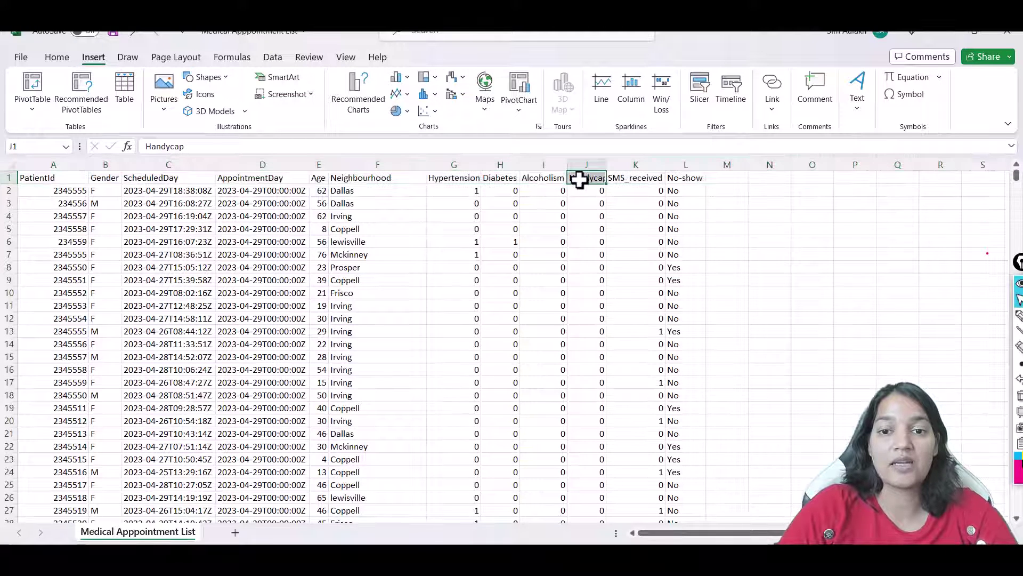
pyautogui.click(624, 178)
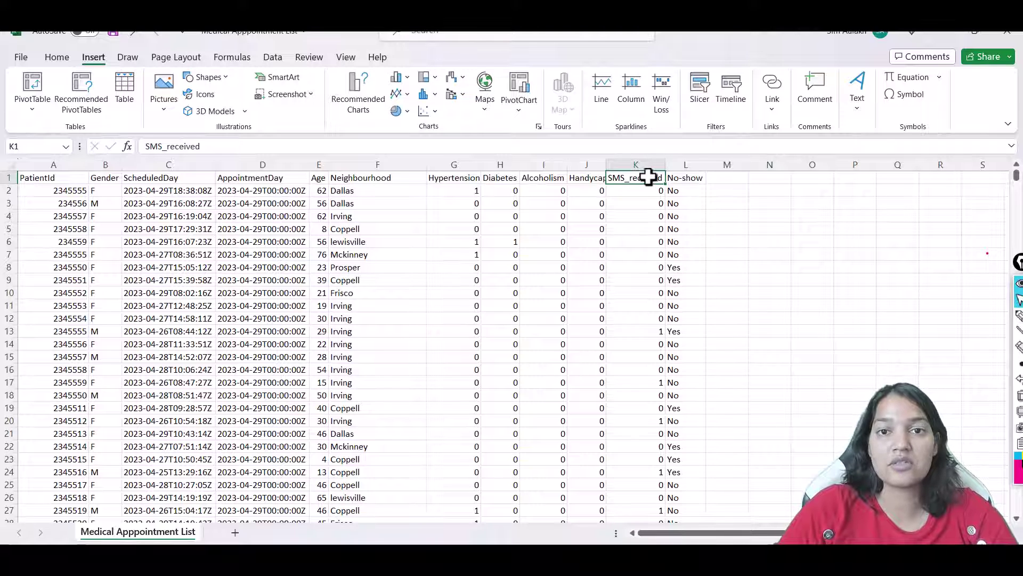
pyautogui.click(694, 182)
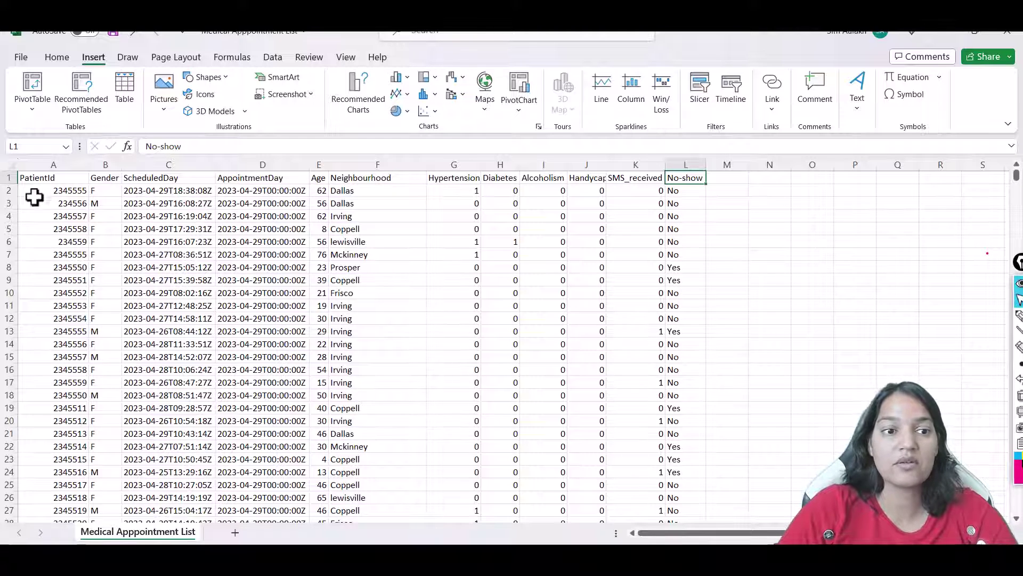
pyautogui.moveTo(47, 188); pyautogui.dragTo(58, 304)
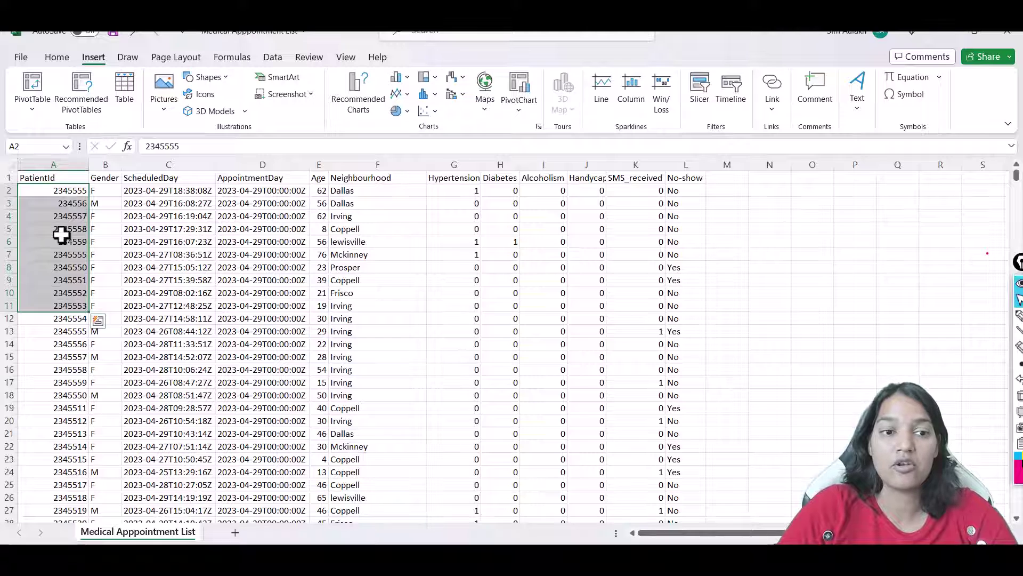
# Review the column headers from Gender through No-show, including the AppointmentDay and ScheduledDay columns.
pyautogui.click(100, 177)
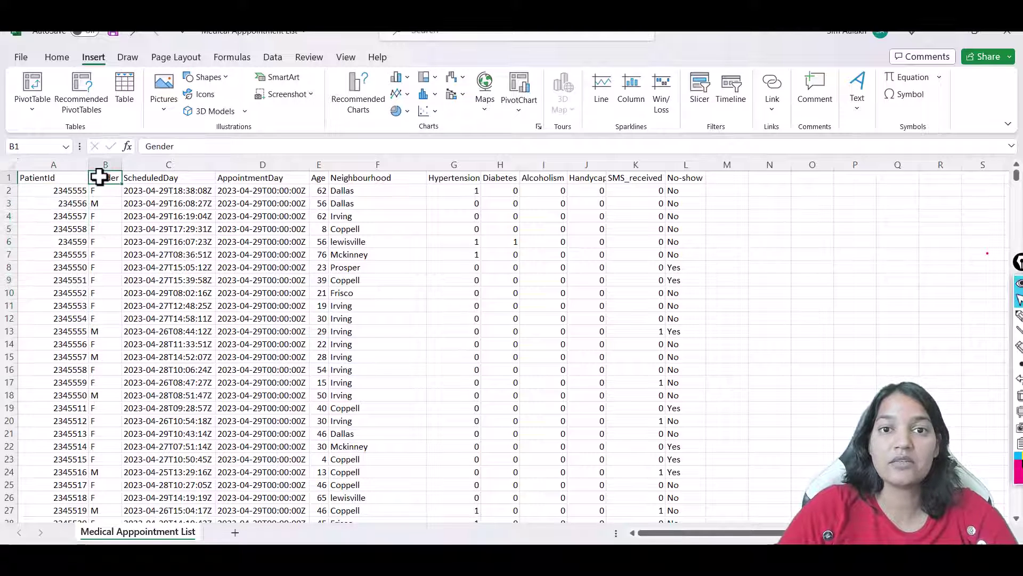
pyautogui.click(163, 179)
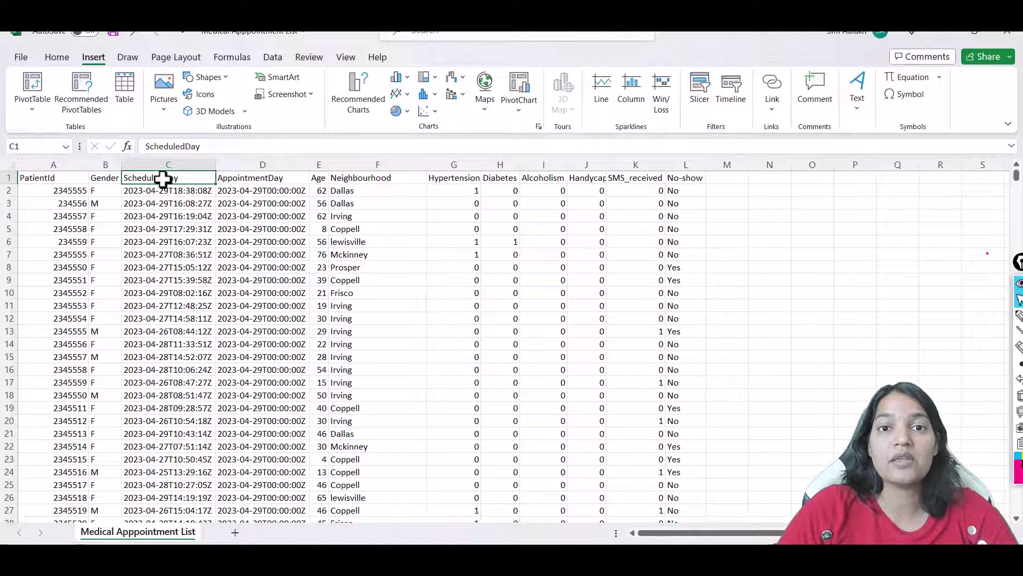
pyautogui.click(226, 180)
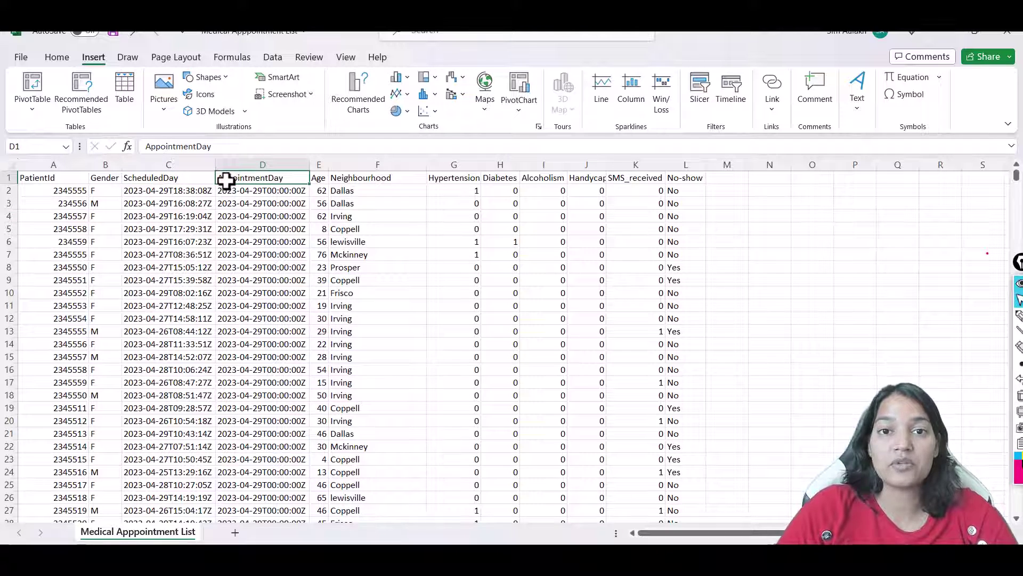
pyautogui.click(318, 179)
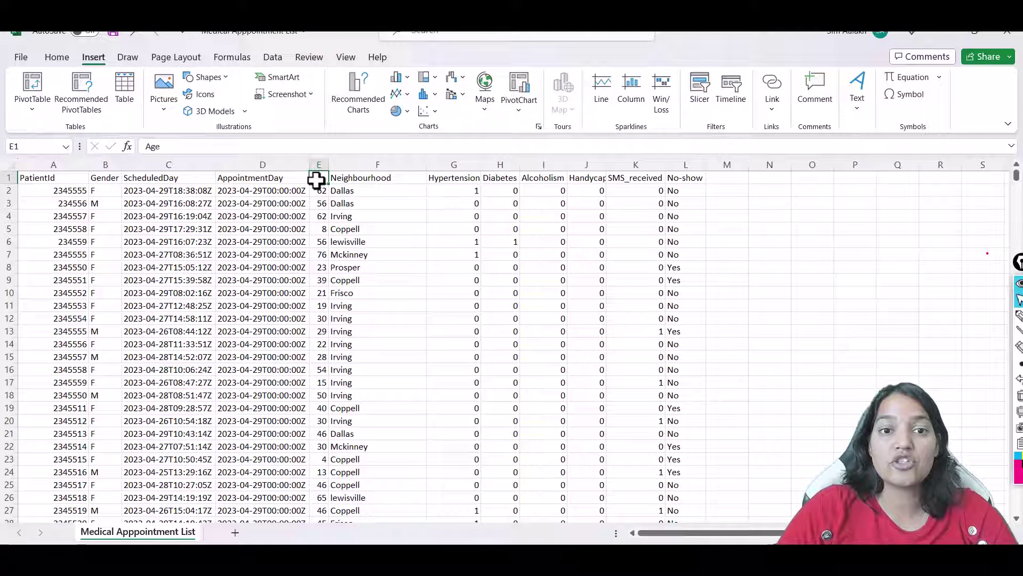
pyautogui.click(360, 179)
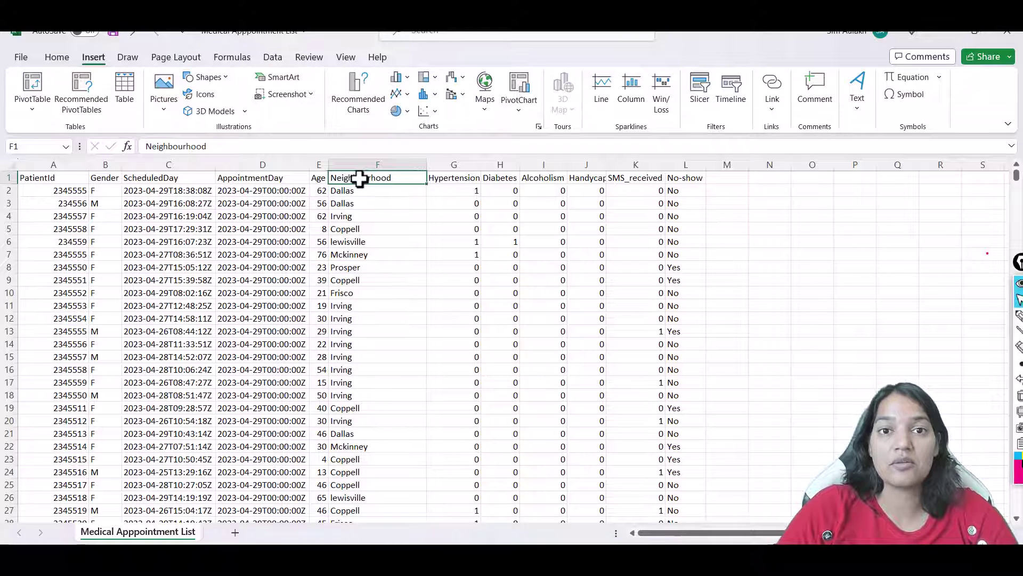
pyautogui.click(453, 179)
pyautogui.click(493, 178)
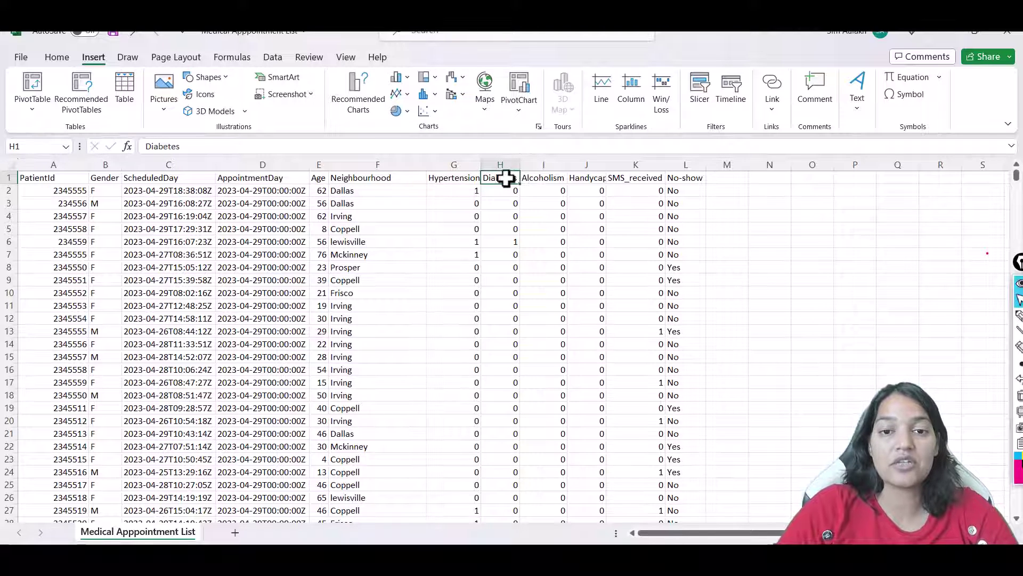
pyautogui.click(549, 178)
pyautogui.click(581, 178)
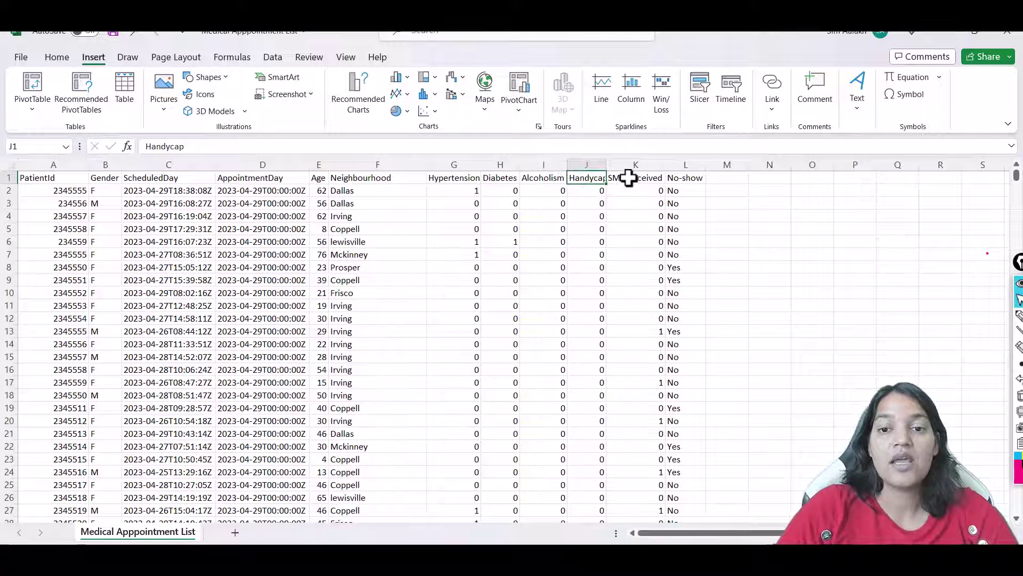
pyautogui.click(685, 178)
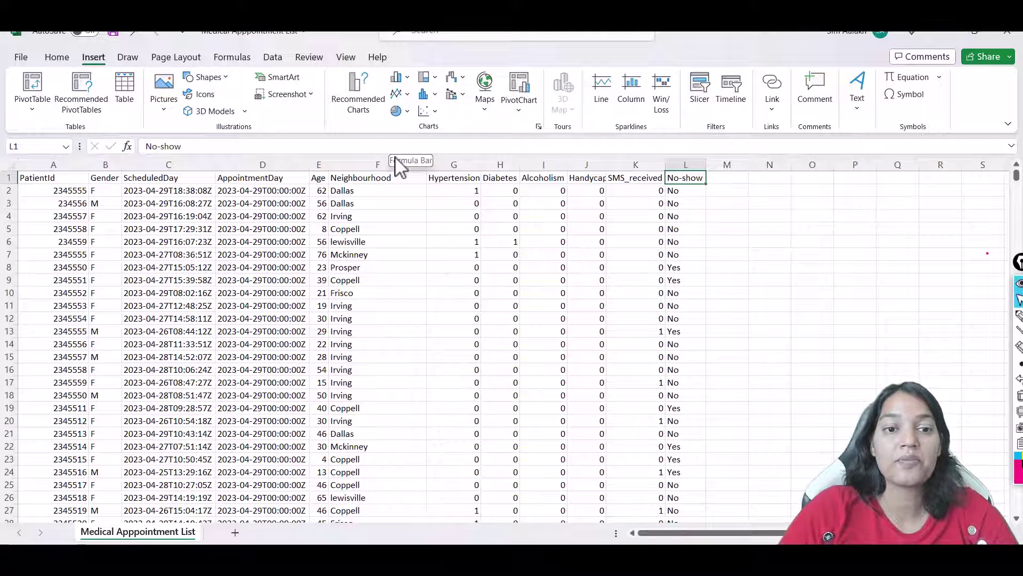
pyautogui.click(251, 179)
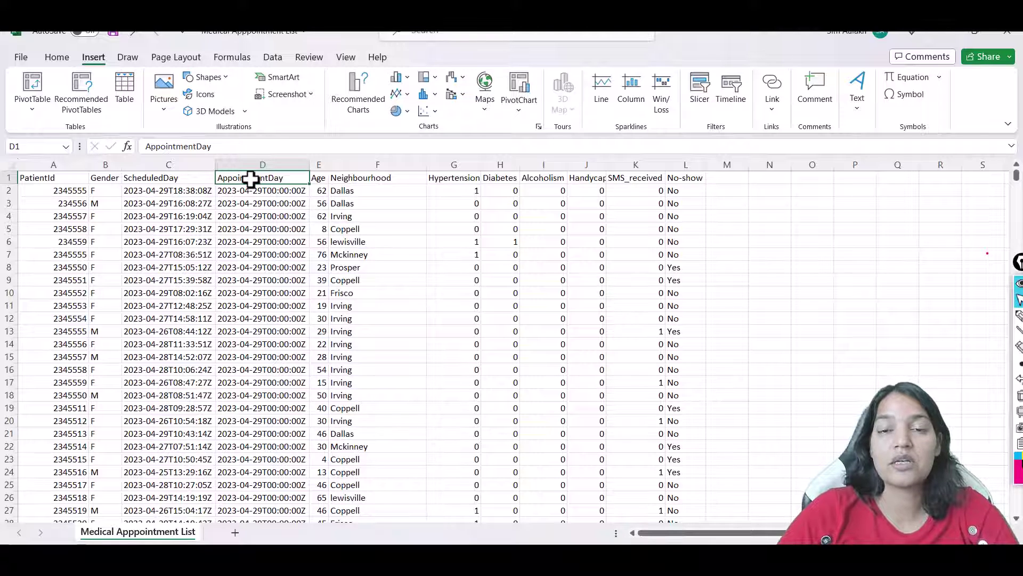
pyautogui.click(151, 176)
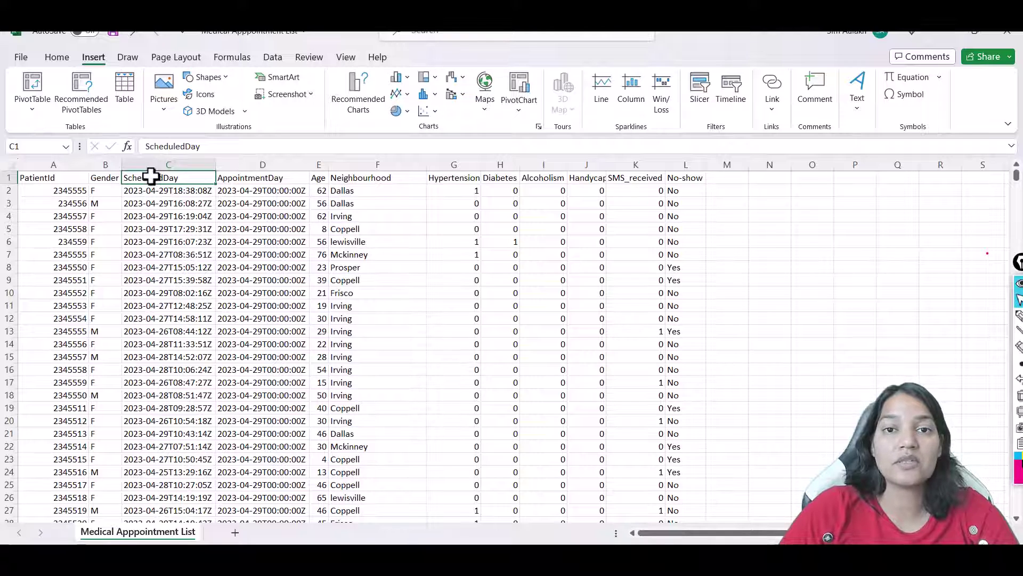
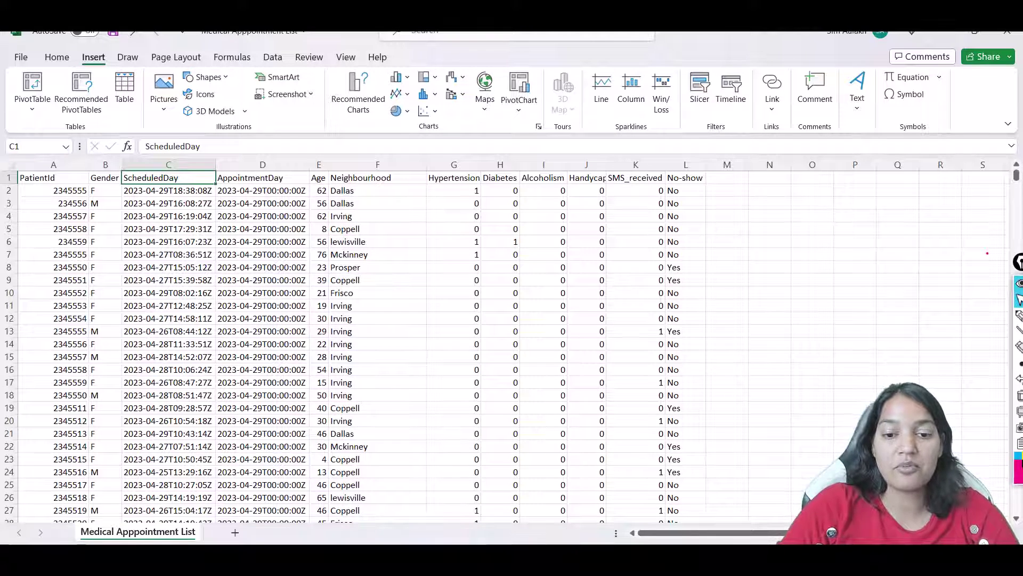
# Switch back to Salesforce and open the Data Import page of Salesforce Inspector.
pyautogui.click(469, 525)
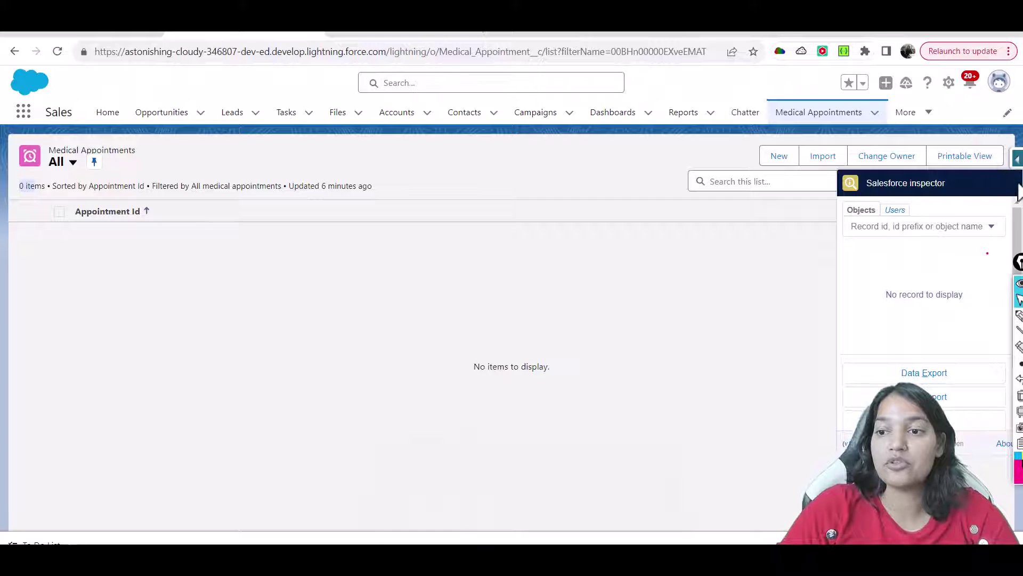
pyautogui.click(1016, 160)
pyautogui.click(1017, 157)
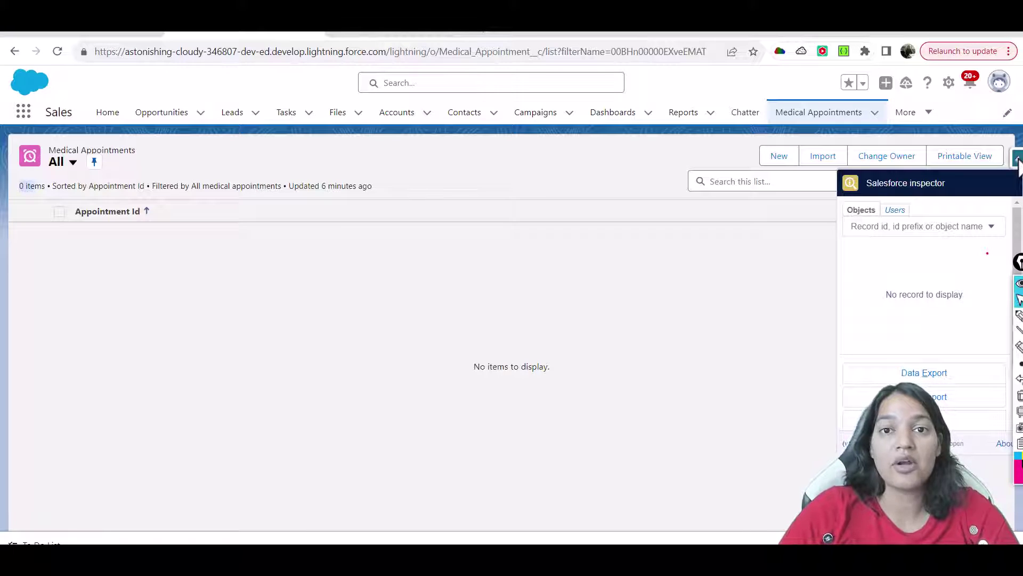
pyautogui.click(924, 396)
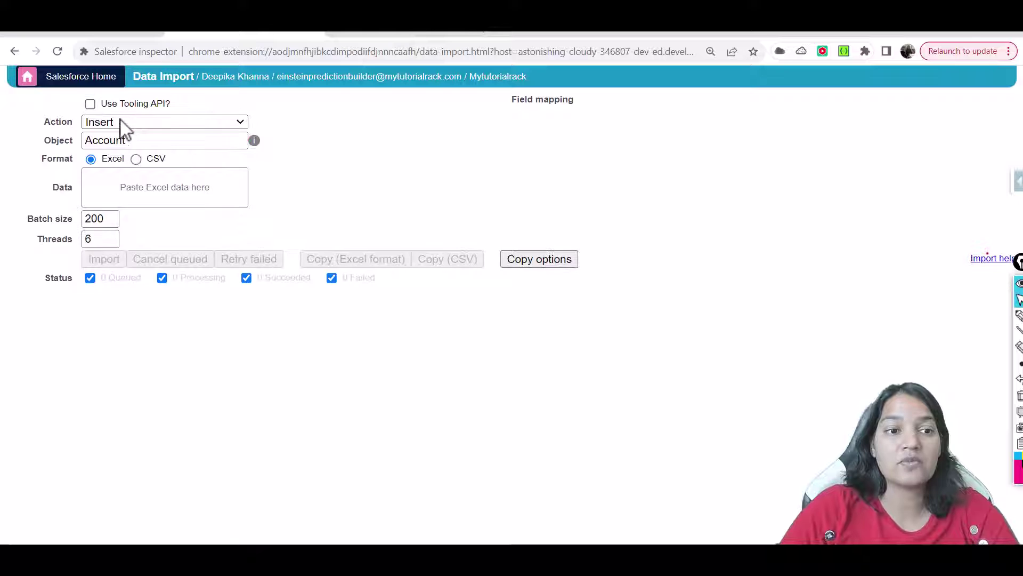
# Configure the import to insert Medical_Appointment__c records from data in Excel format.
pyautogui.click(123, 122)
pyautogui.click(108, 137)
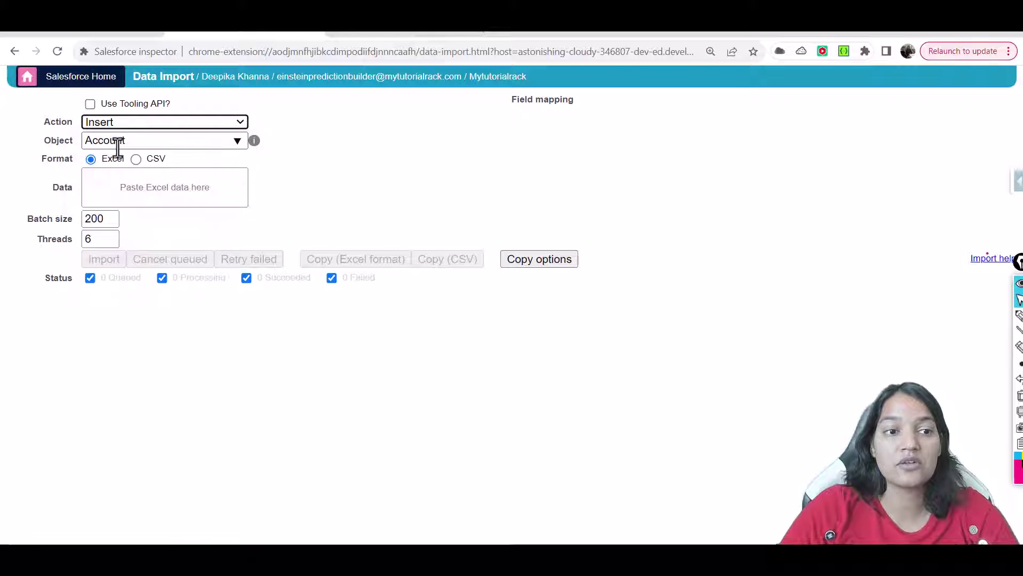
pyautogui.doubleClick(119, 141)
pyautogui.press('BackSpace')
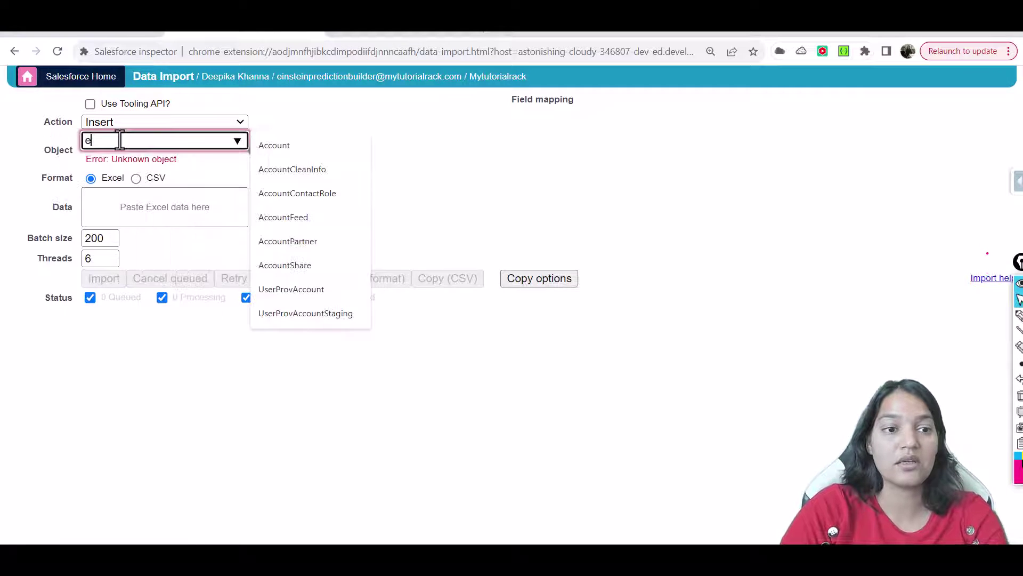
pyautogui.write('Med')
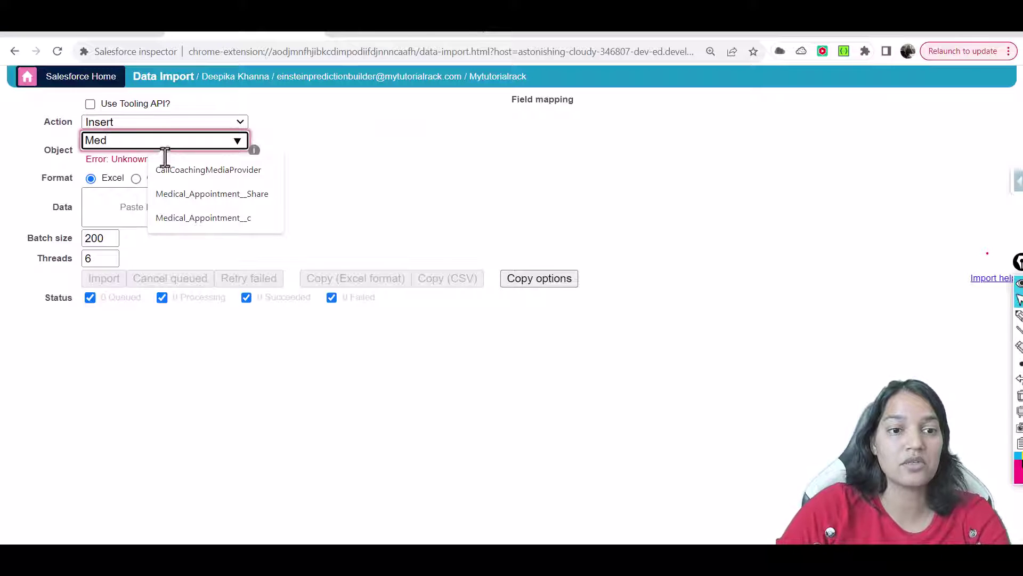
pyautogui.click(206, 219)
pyautogui.click(146, 187)
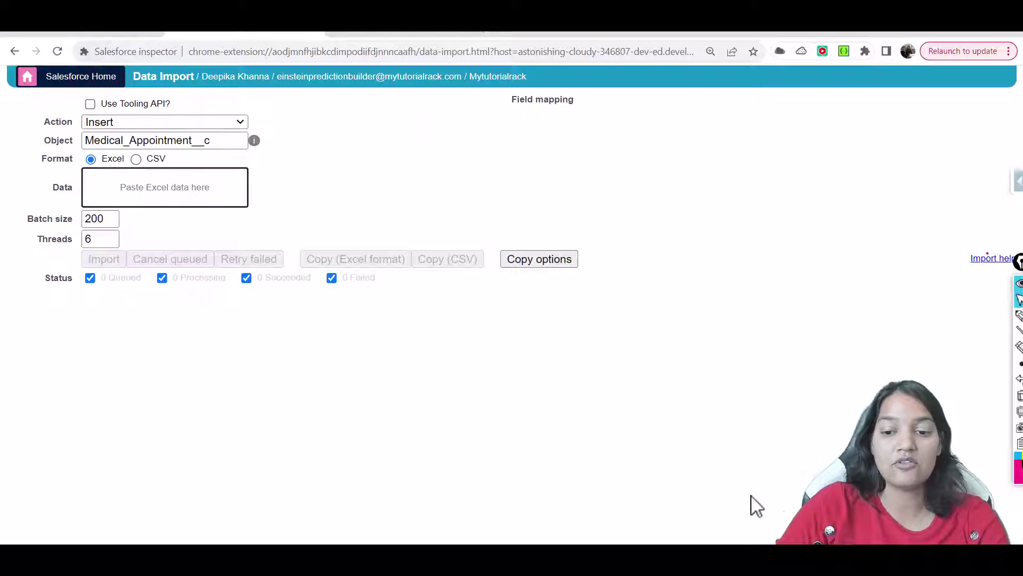
pyautogui.click(136, 160)
pyautogui.click(92, 159)
pyautogui.click(149, 188)
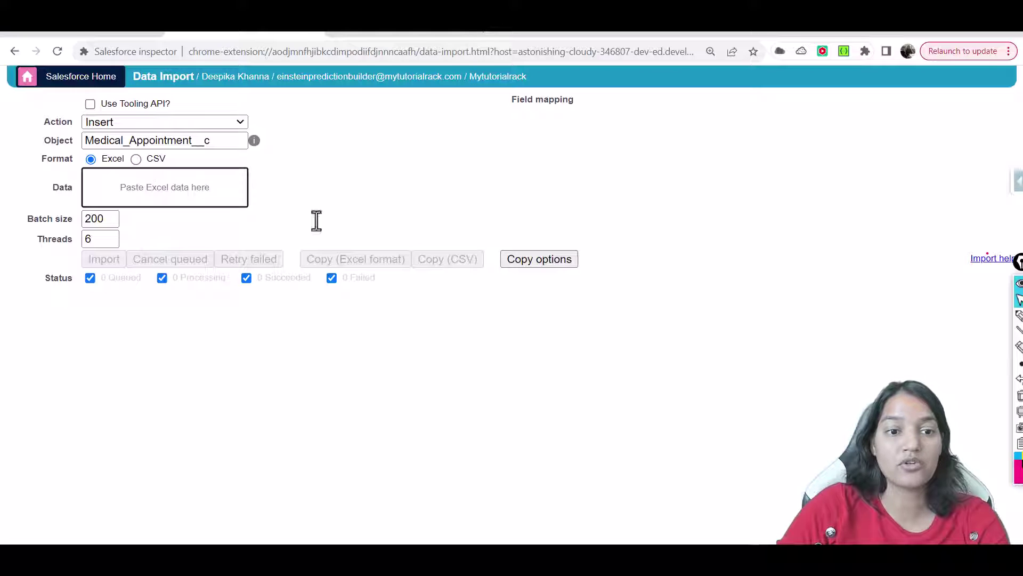
# Switch to the Excel workbook and copy the entire appointment table from cell A1 through the last row, headers included.
pyautogui.click(612, 527)
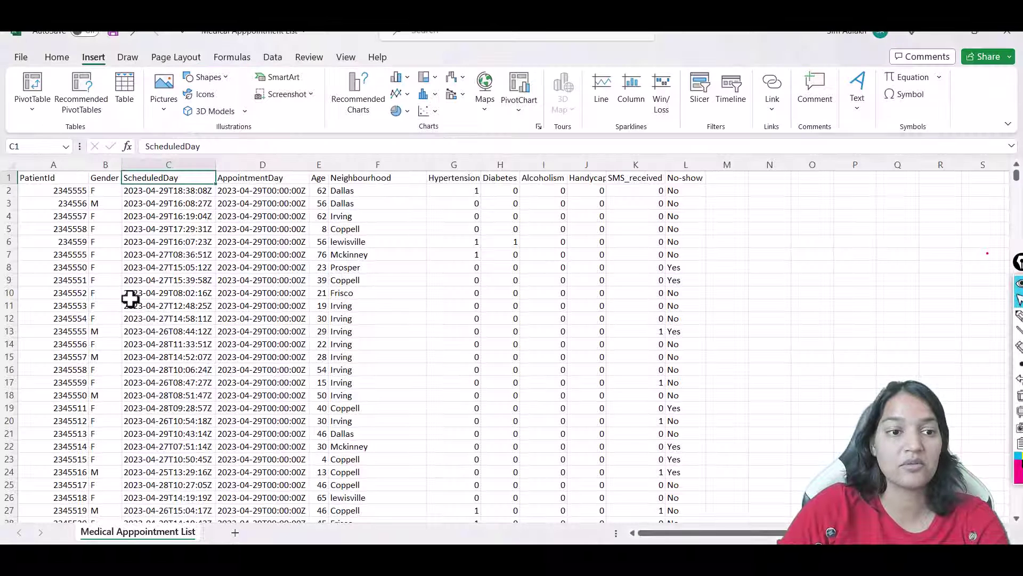
pyautogui.click(24, 176)
pyautogui.scroll(-15, 441, 311)
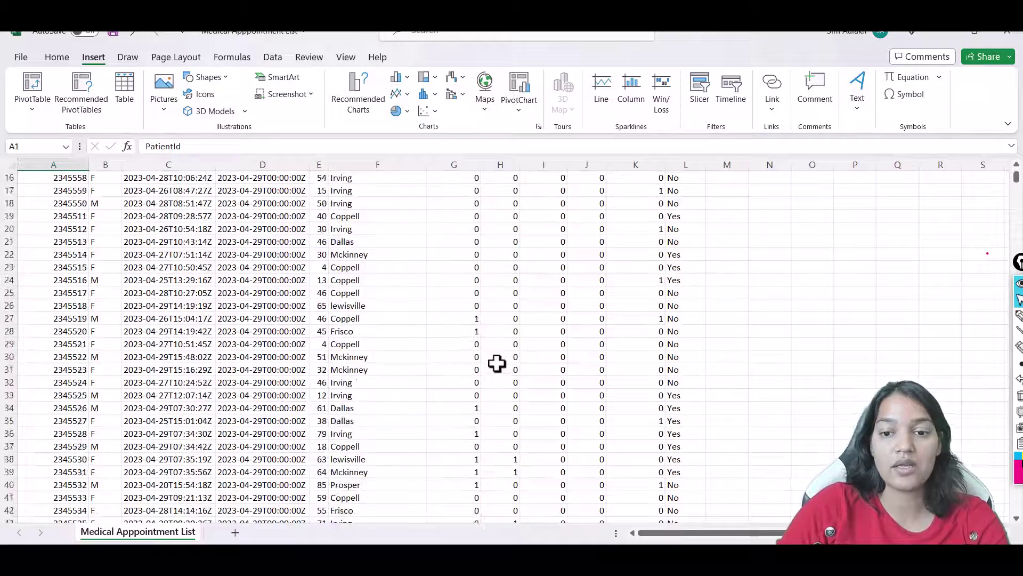
pyautogui.scroll(-20, 439, 402)
pyautogui.moveTo(1016, 208); pyautogui.dragTo(882, 384)
pyautogui.hotkey('ctrl', 'shift', 'End')
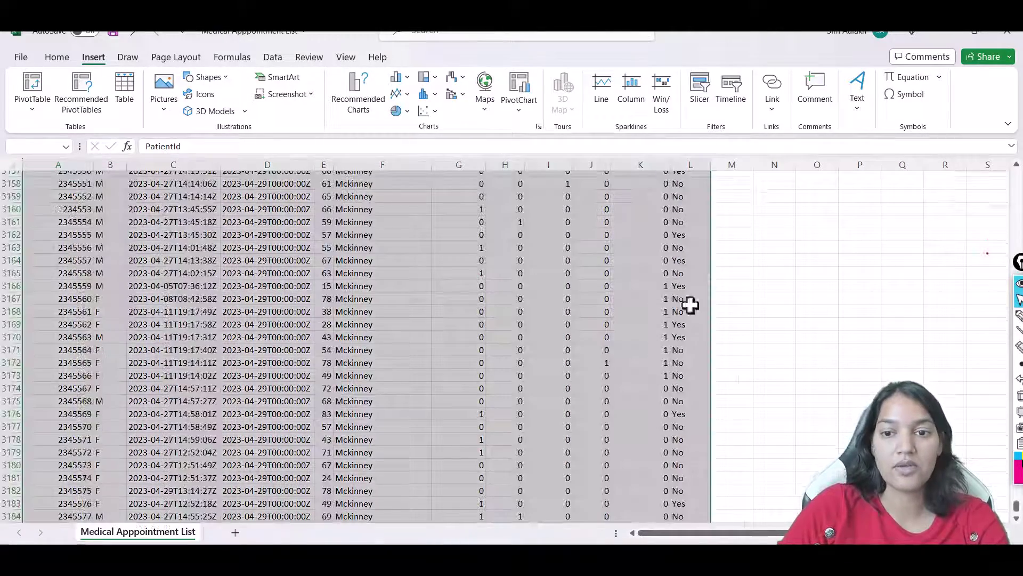
pyautogui.hotkey('ctrl', 'c')
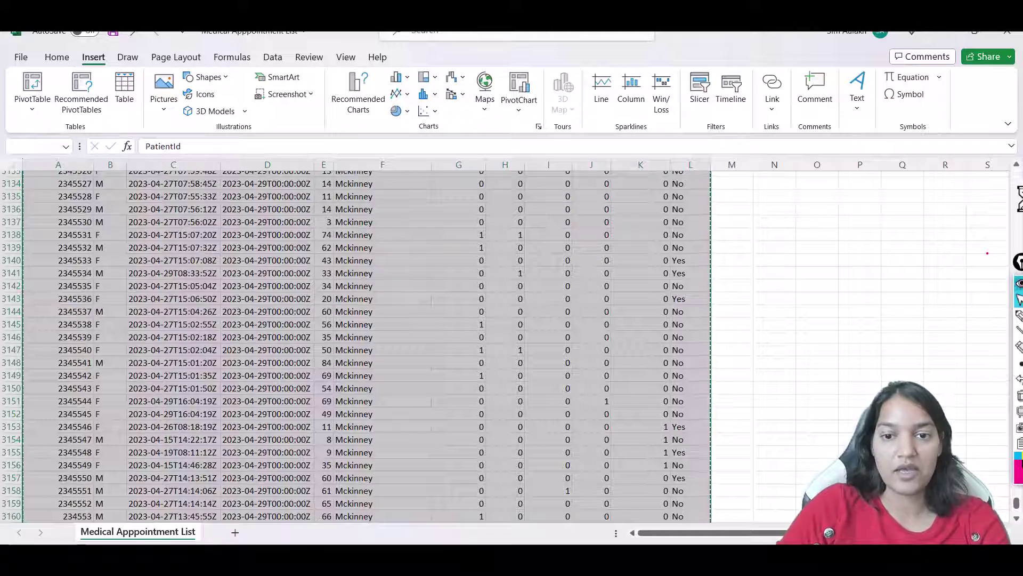
pyautogui.hotkey('ctrl', 'Home')
# Switch to the Data Import page in Chrome and paste the copied appointment table as the import data.
pyautogui.moveTo(445, 543)
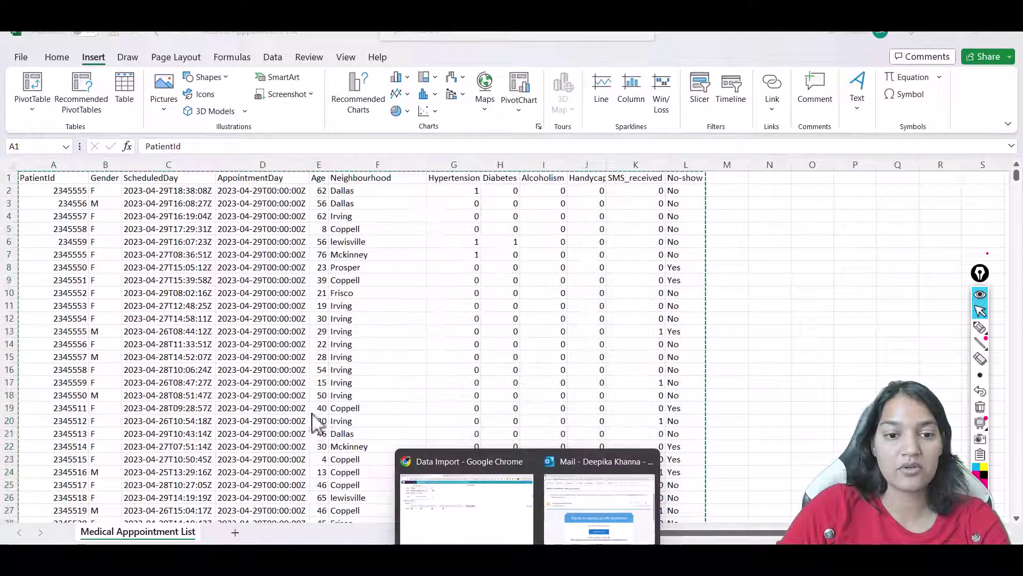
pyautogui.click(430, 497)
pyautogui.hotkey('ctrl', 'v')
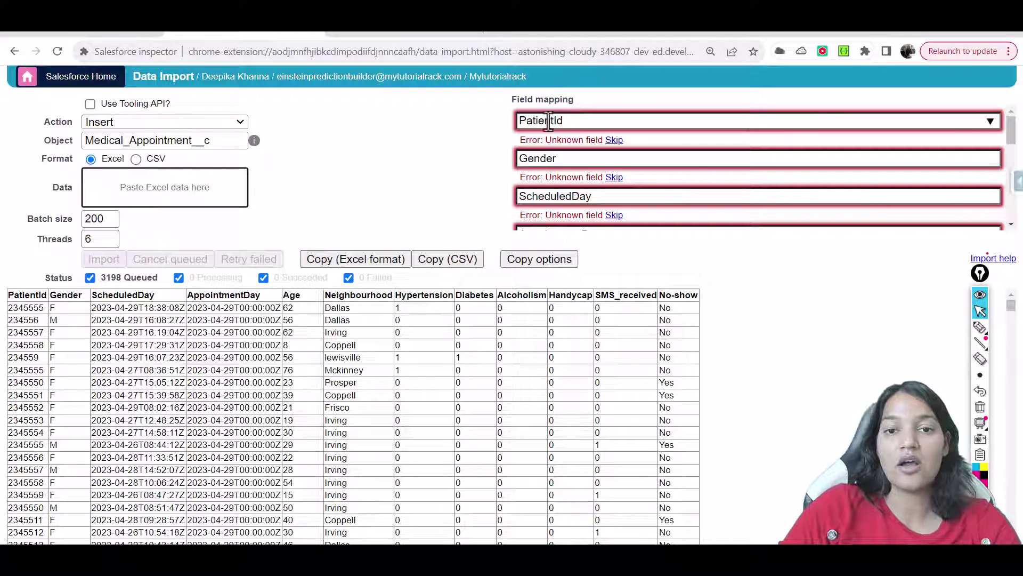
# Map the PatientId, Gender and ScheduledDay columns to PatientId__c, Gender__c and ScheduledDay__c.
pyautogui.click(575, 118)
pyautogui.click(612, 144)
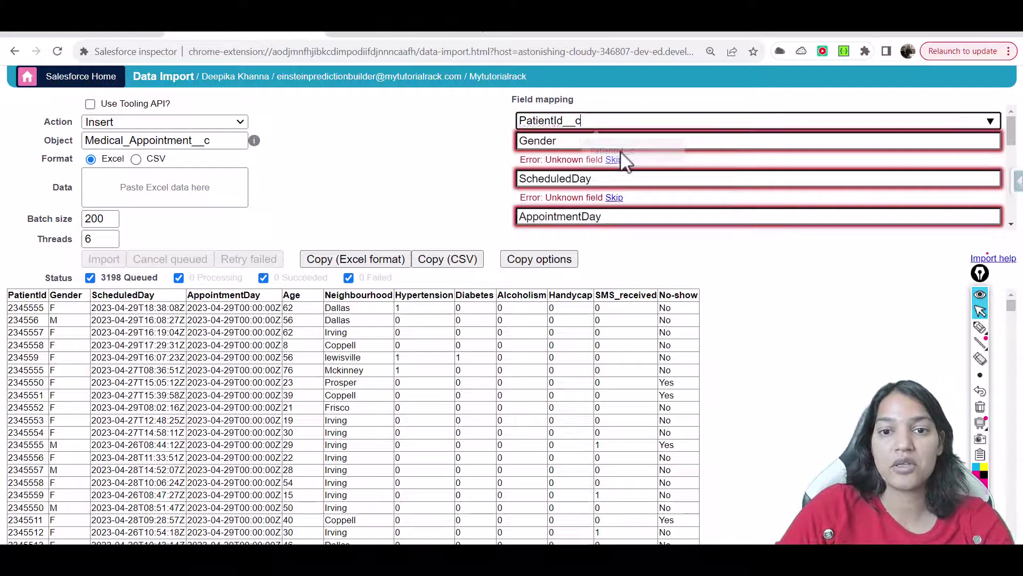
pyautogui.click(587, 141)
pyautogui.click(613, 165)
pyautogui.click(615, 161)
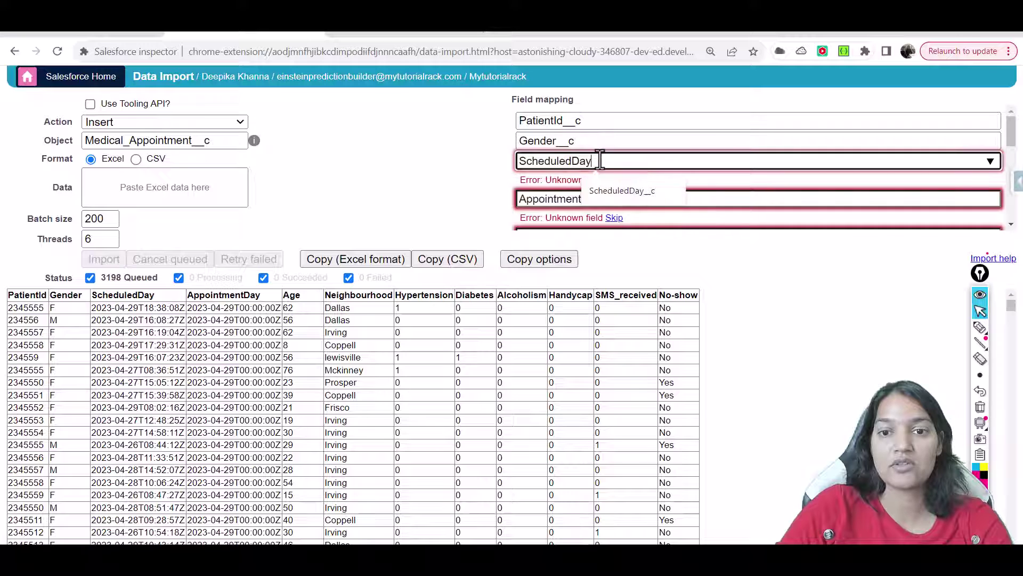
pyautogui.click(622, 190)
# Map the AppointmentDay, Age and Neighbourhood columns to AppointmentDay__c, Age__c and Neighbourhood__c.
pyautogui.click(589, 182)
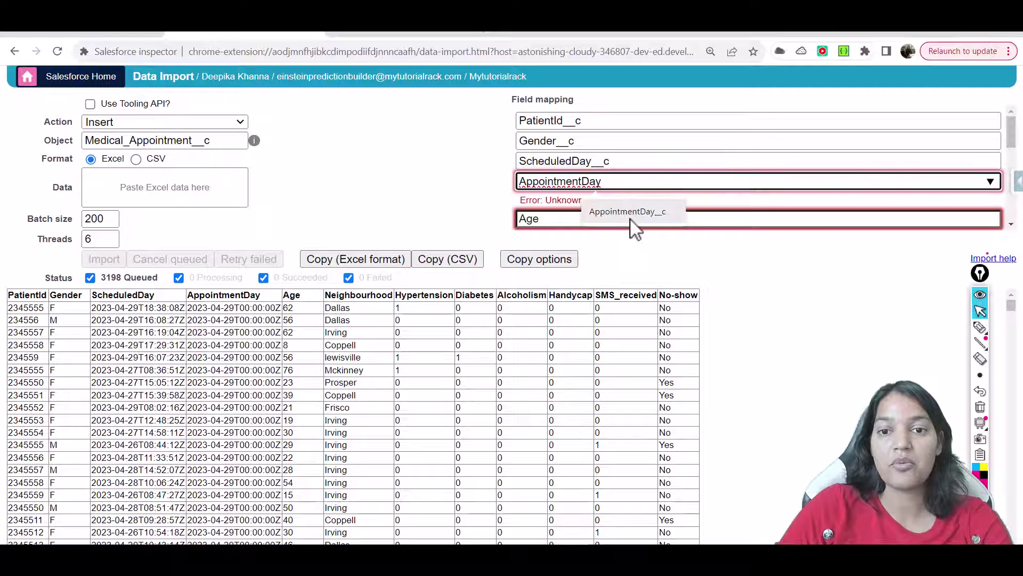
pyautogui.click(634, 209)
pyautogui.click(582, 201)
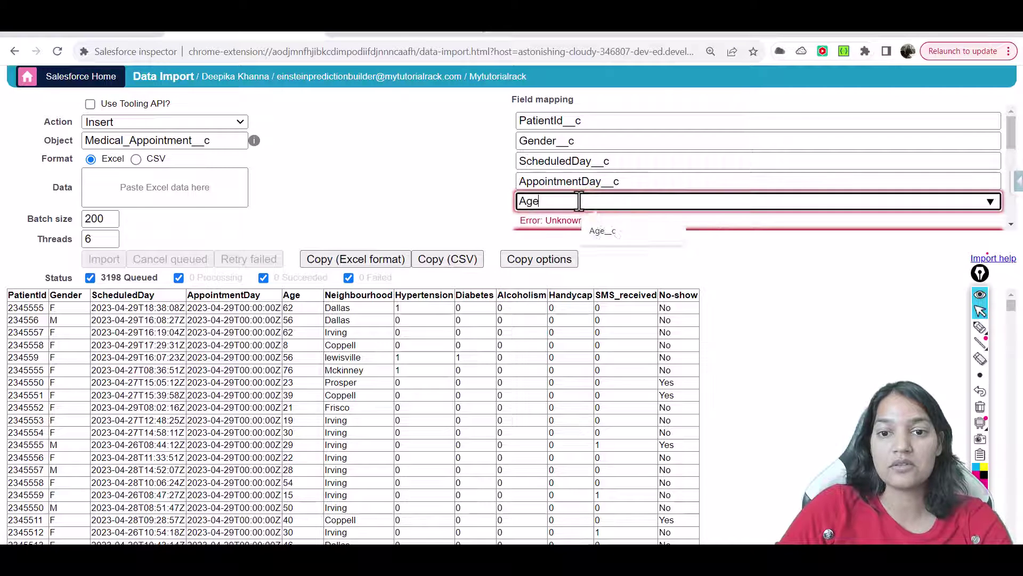
pyautogui.click(605, 231)
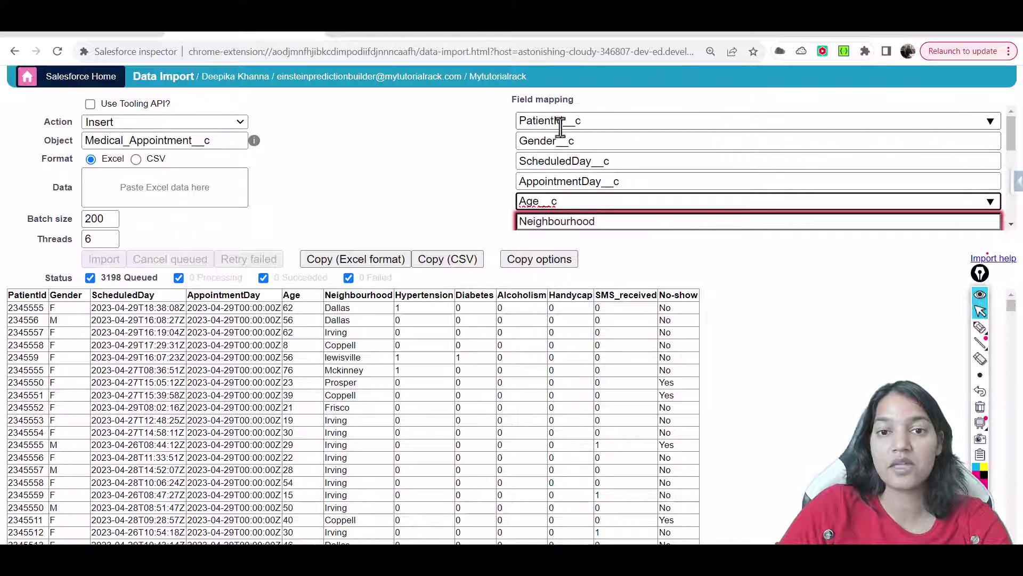
pyautogui.scroll(-1, 573, 168)
pyautogui.click(573, 155)
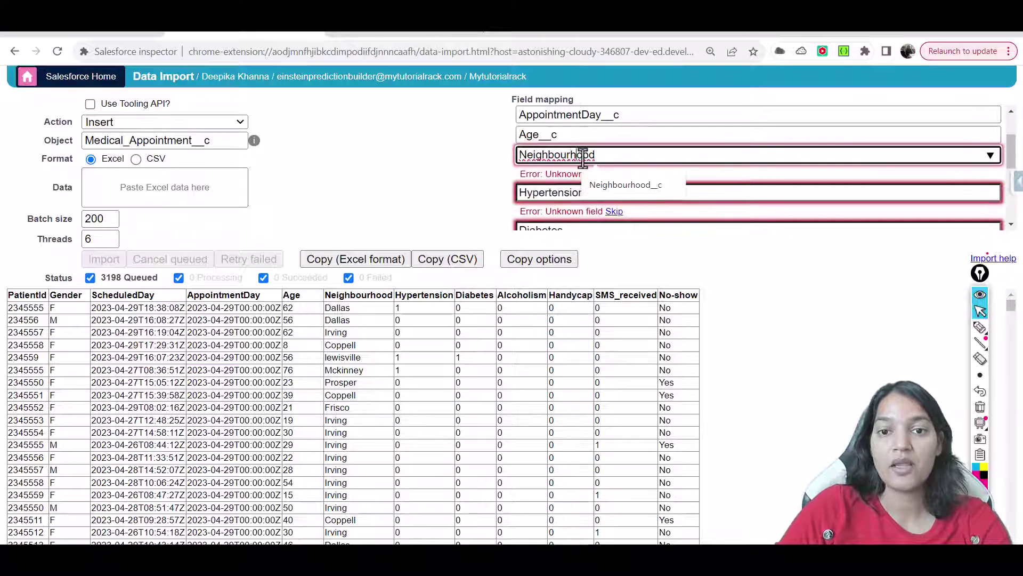
pyautogui.click(623, 184)
# Map the Hypertension, Diabetes and Alcoholism columns to Hypertension__c, Diabetes__c and Alcoholism__c.
pyautogui.click(580, 176)
pyautogui.click(621, 205)
pyautogui.click(590, 194)
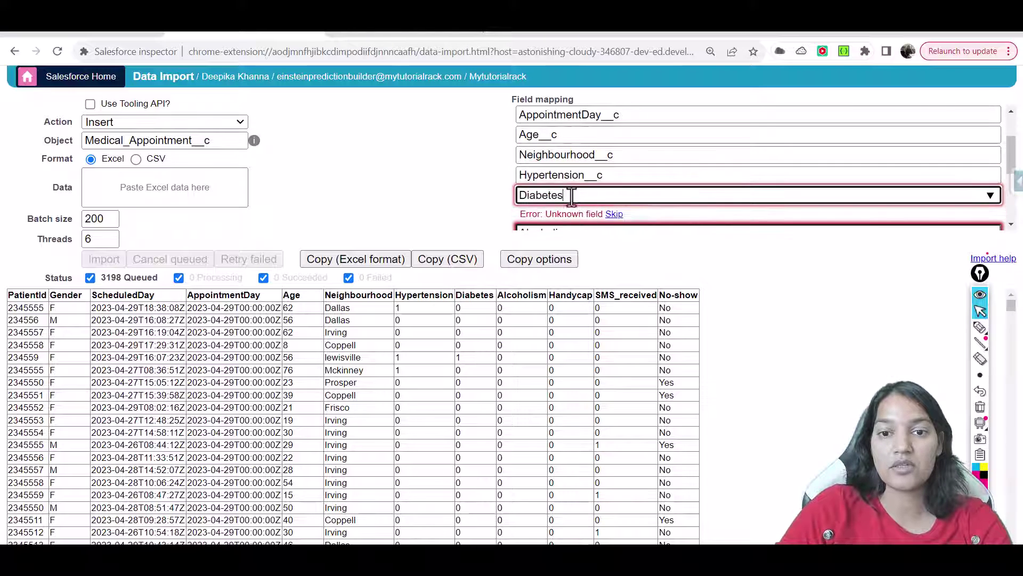
pyautogui.click(605, 227)
pyautogui.click(577, 148)
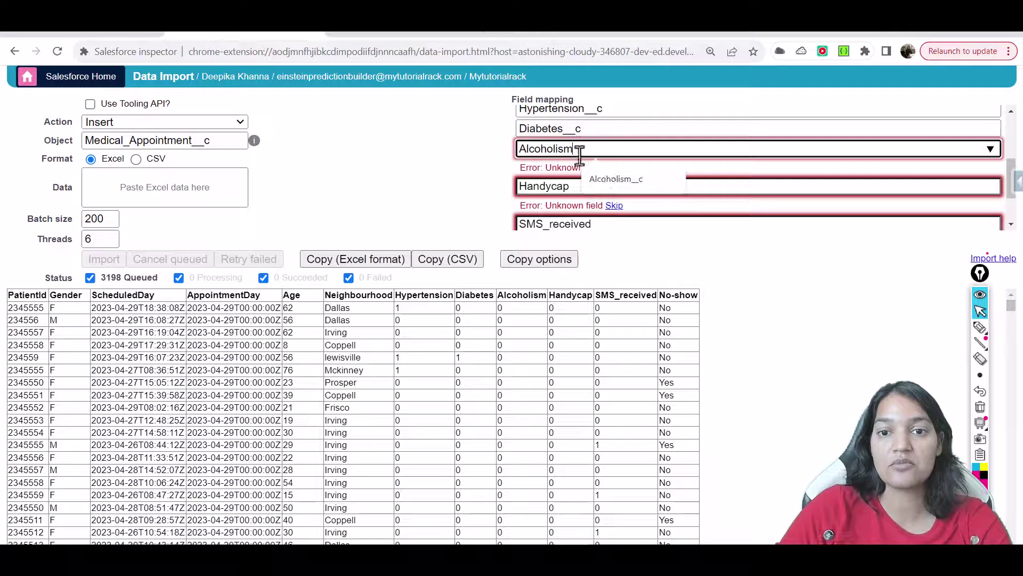
pyautogui.click(591, 176)
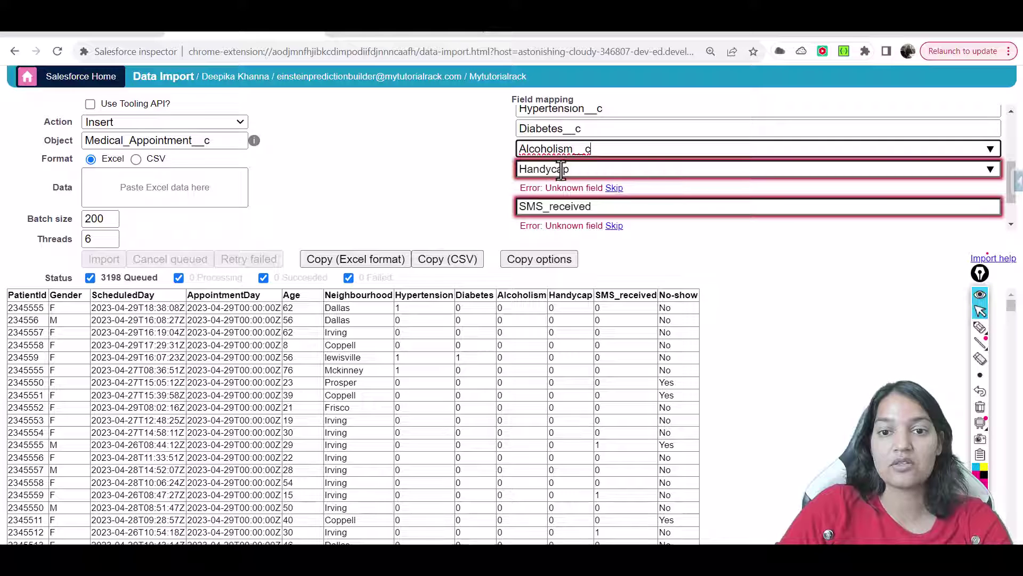
# Map the Handycap and SMS_received columns to Handycap__c and SMS_received__c.
pyautogui.click(581, 169)
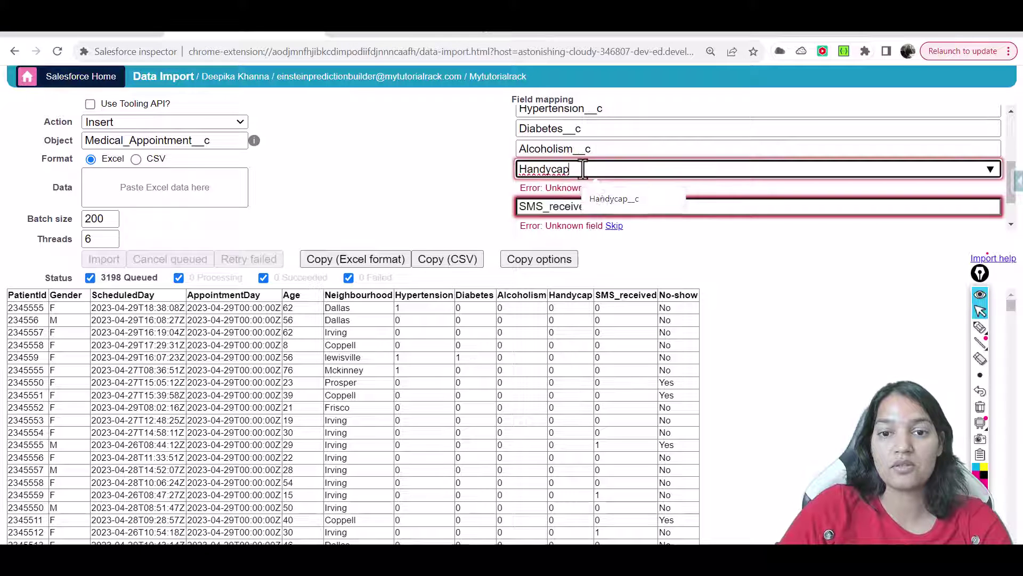
pyautogui.click(604, 199)
pyautogui.click(571, 194)
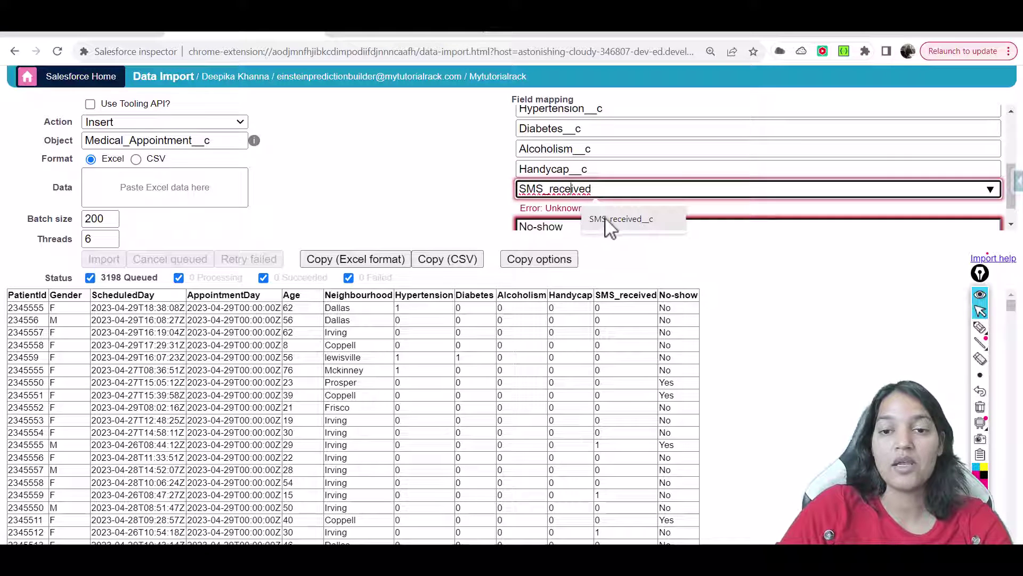
pyautogui.click(622, 219)
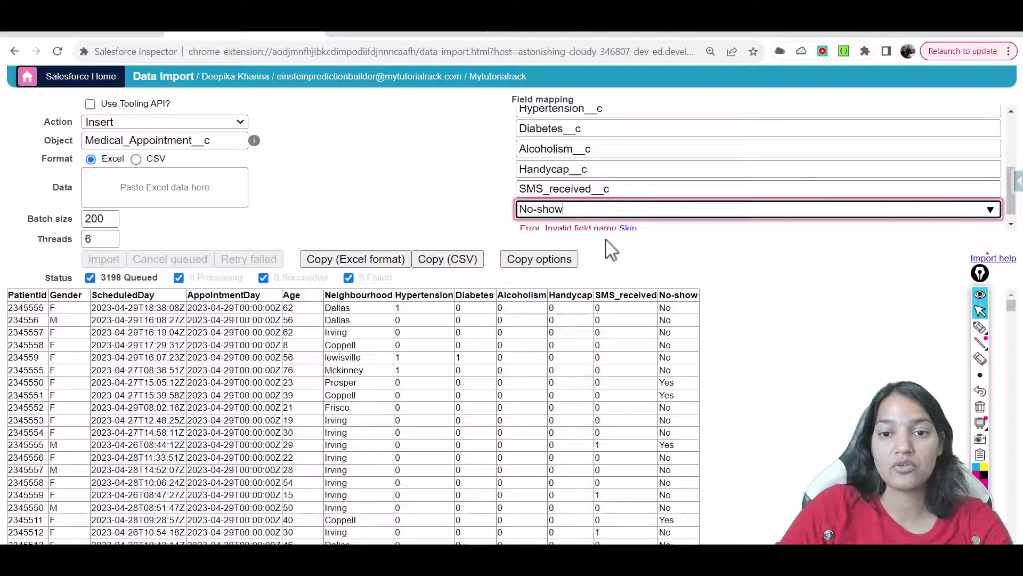
# Replace the invalid No-show field name in the mapping with the No_Show__c field.
pyautogui.tripleClick(561, 213)
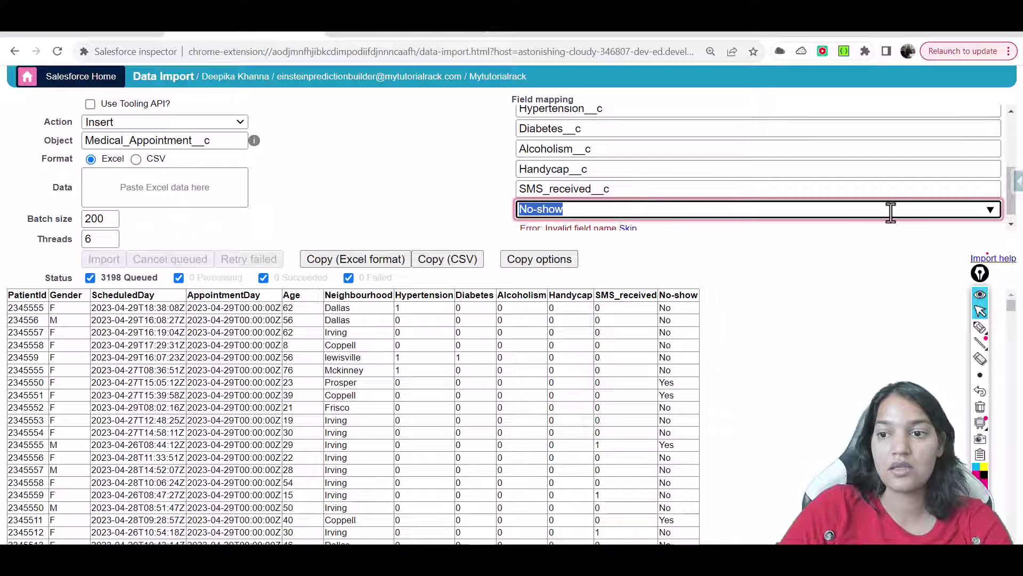
pyautogui.press('BackSpace')
pyautogui.write('N')
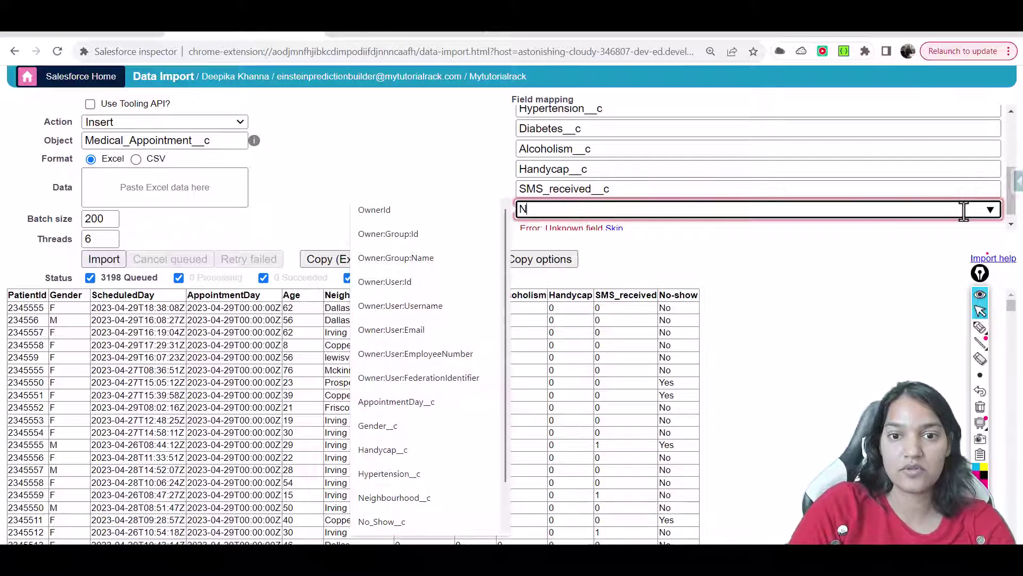
pyautogui.write('o')
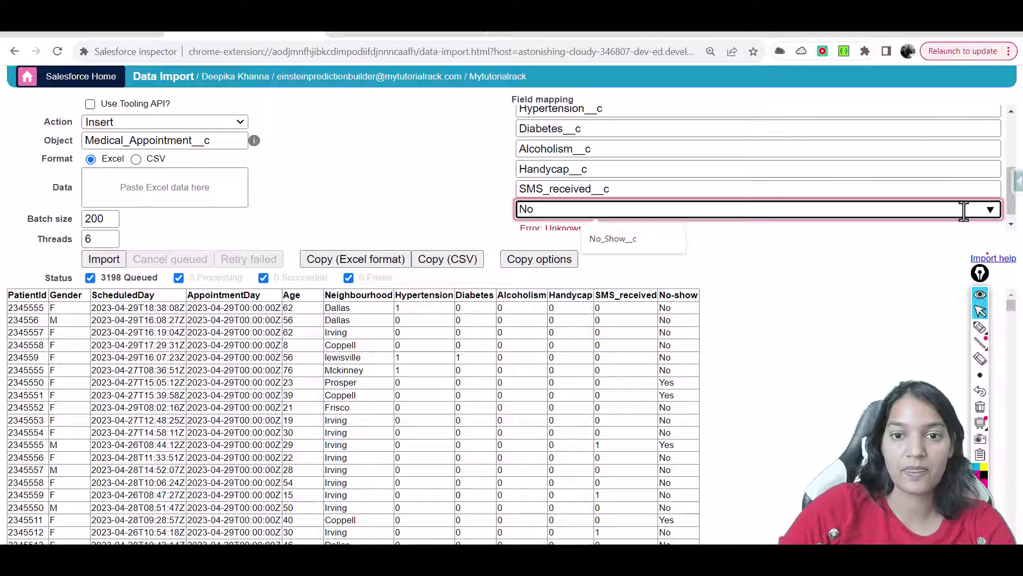
pyautogui.click(630, 241)
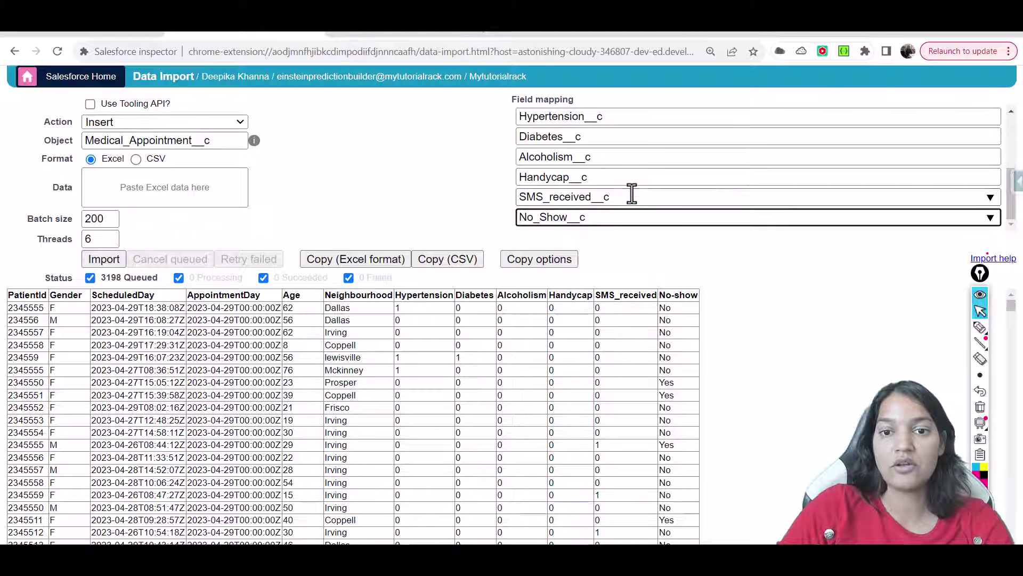
# Check the completed field mapping, and run and confirm the import of the queued Medical_Appointment__c records.
pyautogui.scroll(5, 631, 194)
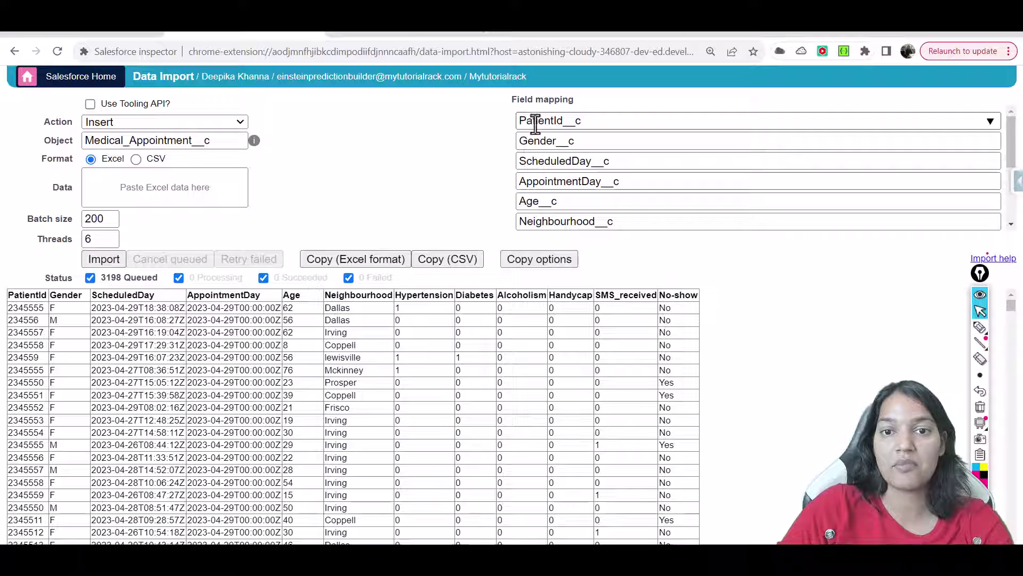
pyautogui.moveTo(594, 117); pyautogui.dragTo(515, 118)
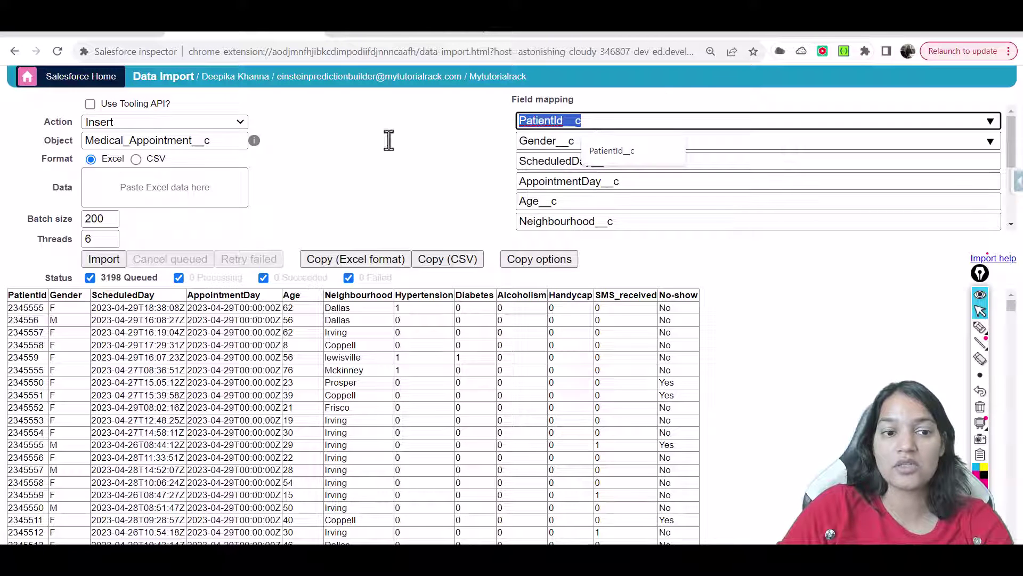
pyautogui.doubleClick(571, 142)
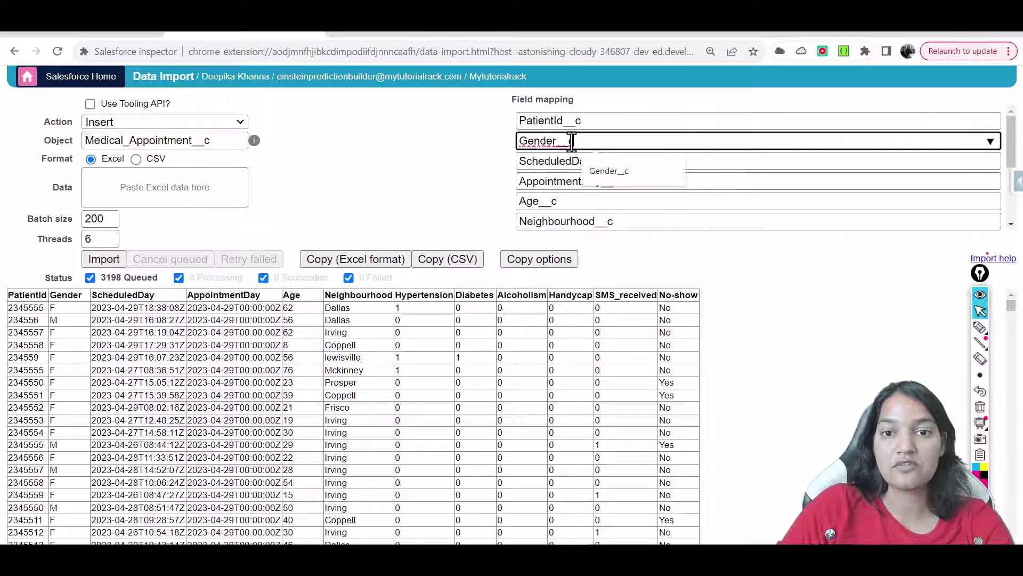
pyautogui.doubleClick(556, 162)
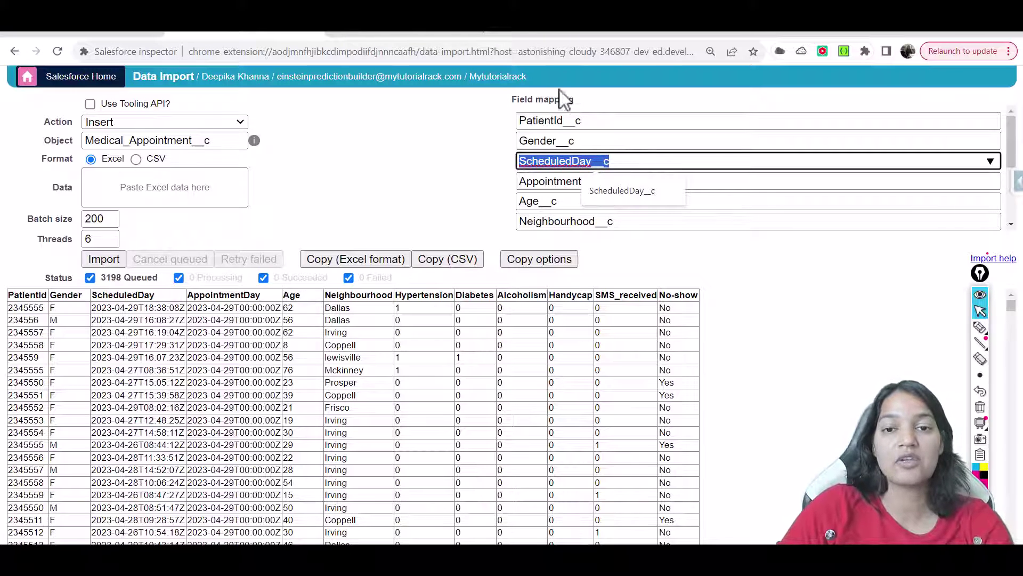
pyautogui.click(106, 260)
pyautogui.click(488, 267)
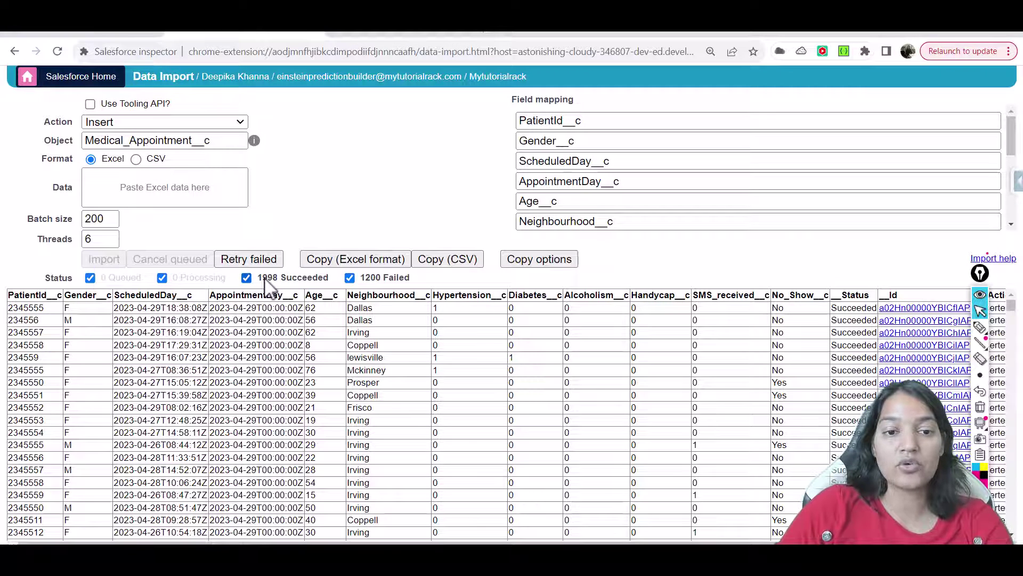
# Check the import status counts, requeue the failed records and confirm importing them again.
pyautogui.moveTo(259, 278); pyautogui.dragTo(322, 281)
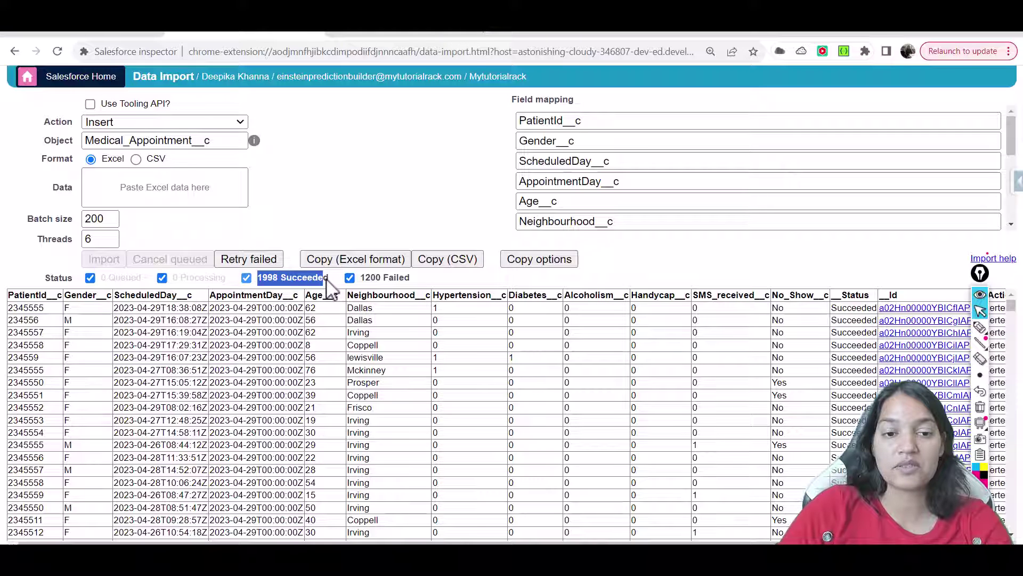
pyautogui.moveTo(415, 281); pyautogui.dragTo(367, 287)
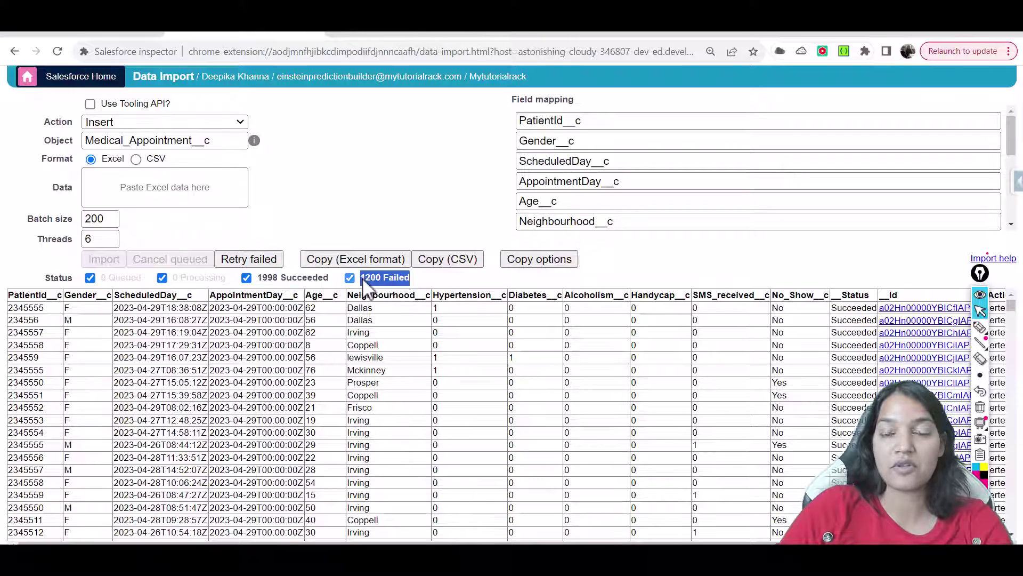
pyautogui.click(256, 263)
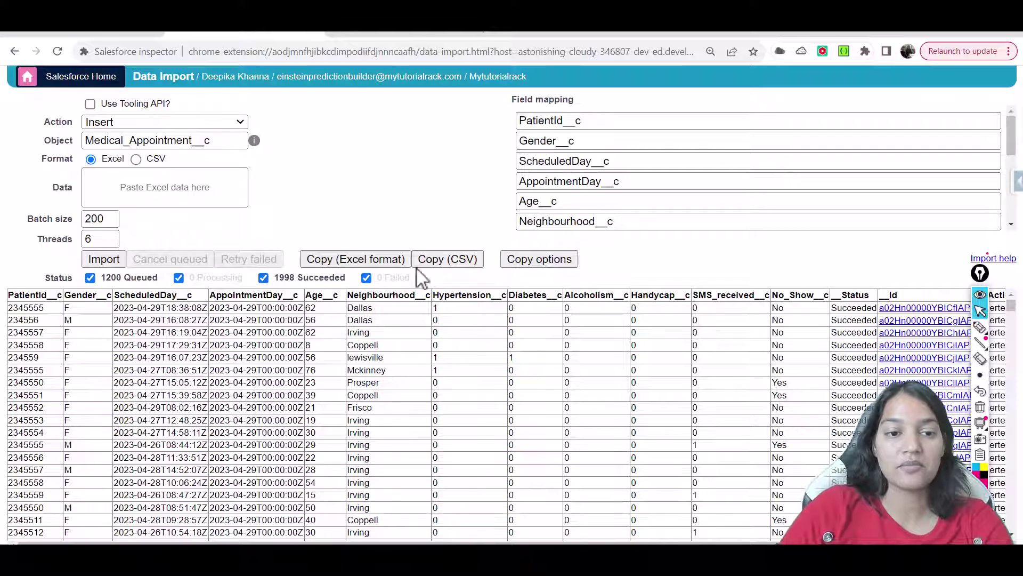
pyautogui.press('Return')
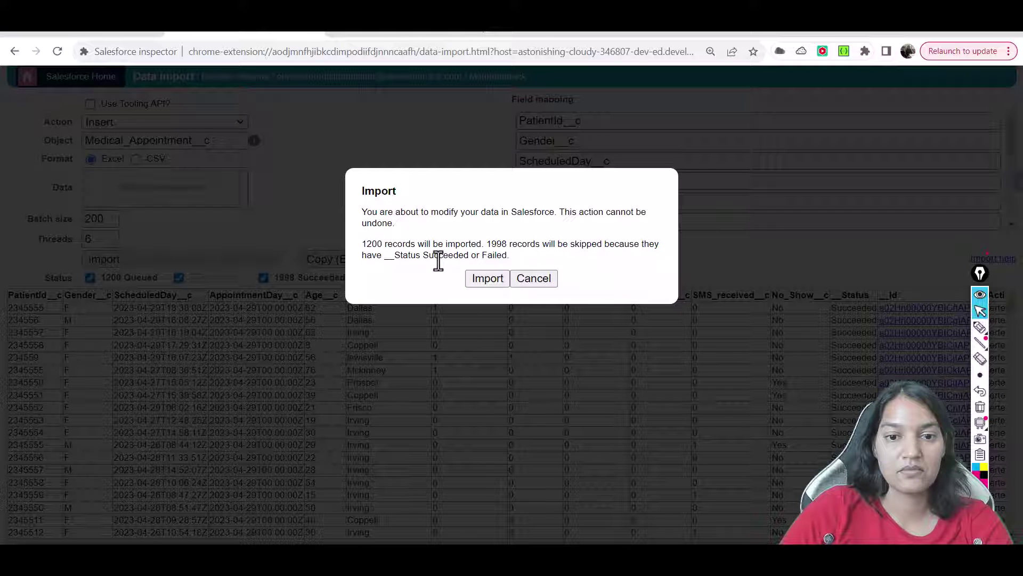
pyautogui.click(490, 279)
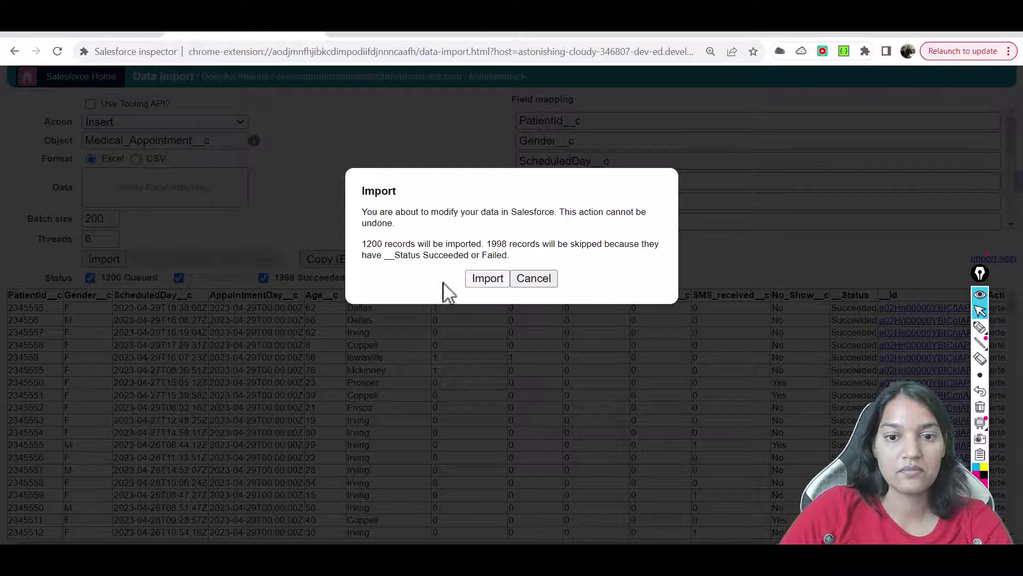
# Examine the __Status and __Errors columns of the rows that were not imported, along with the succeeded and failed counts.
pyautogui.moveTo(418, 277); pyautogui.dragTo(377, 277)
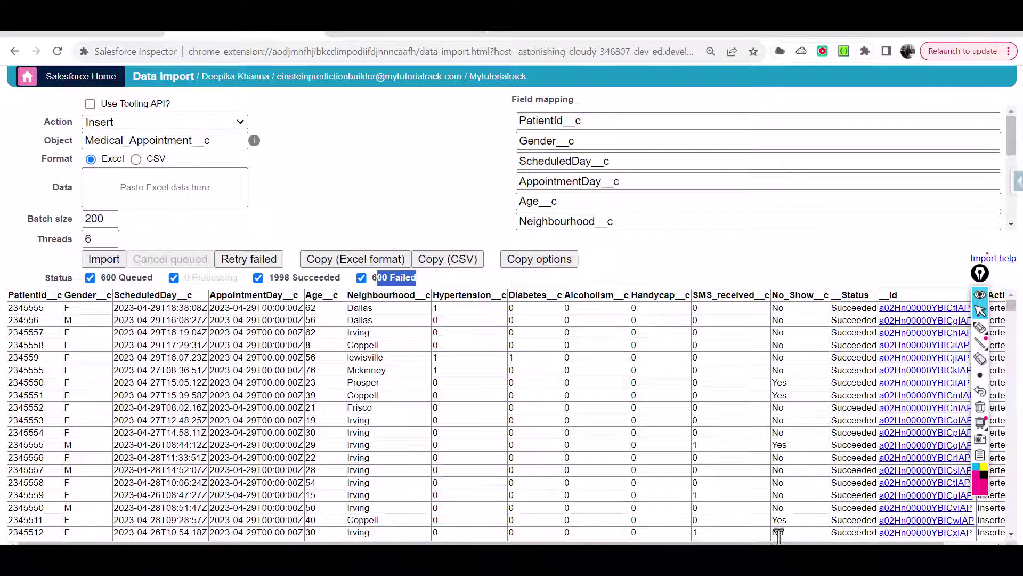
pyautogui.hscroll(2, 778, 533)
pyautogui.moveTo(980, 273); pyautogui.dragTo(897, 244)
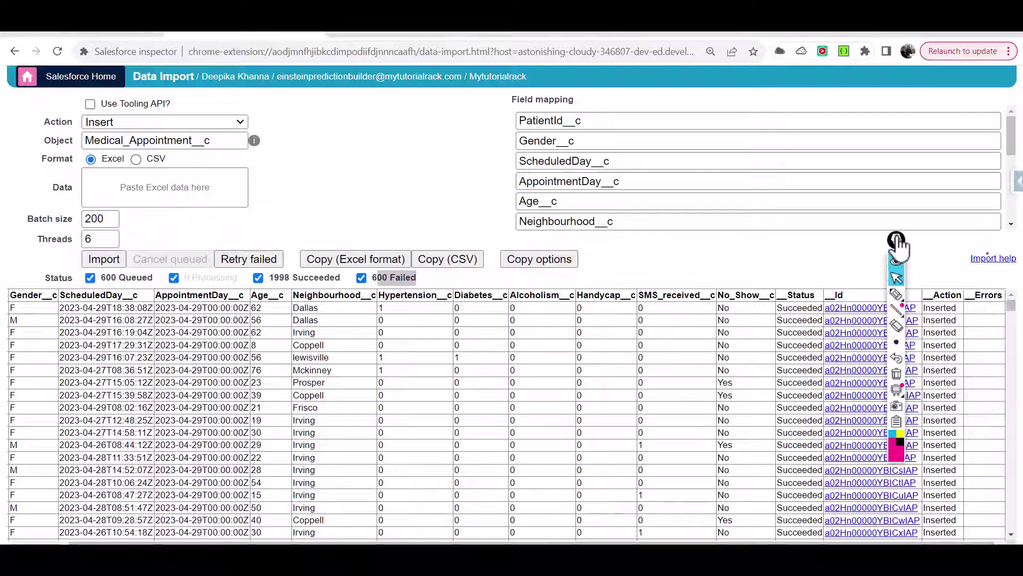
pyautogui.moveTo(1011, 309); pyautogui.dragTo(889, 509)
pyautogui.scroll(-10, 933, 485)
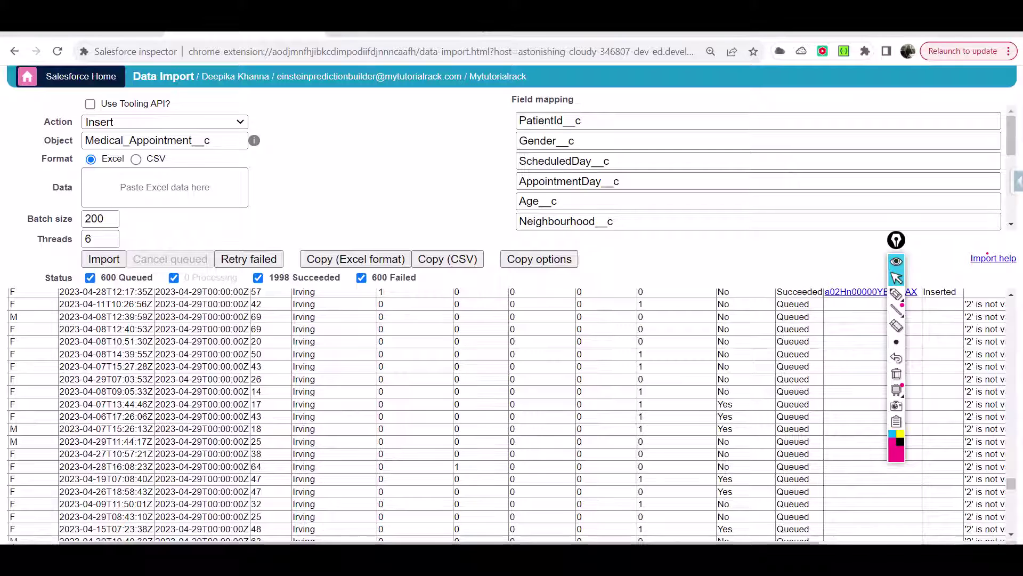
pyautogui.moveTo(885, 530); pyautogui.dragTo(816, 471)
pyautogui.click(926, 471)
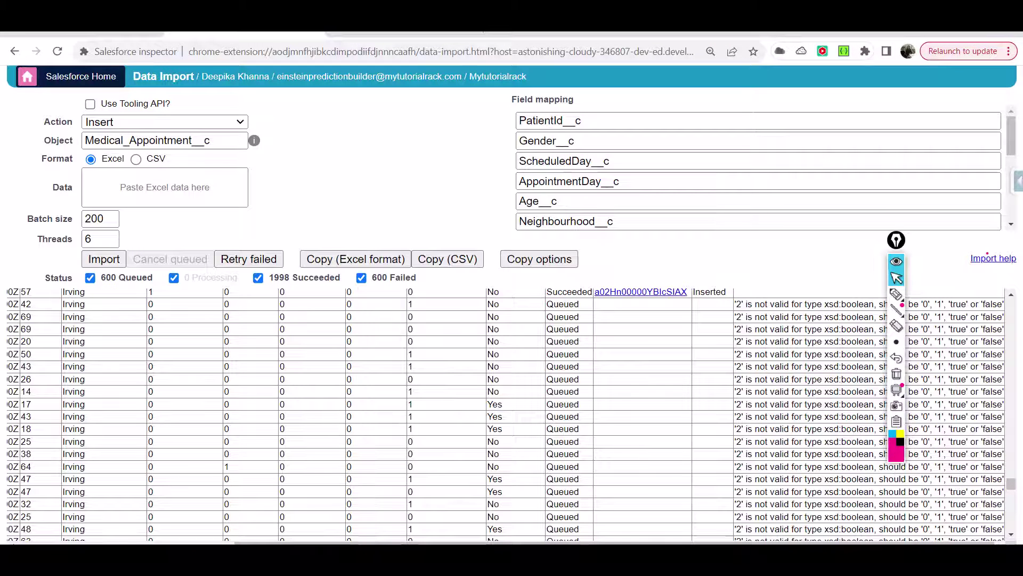
pyautogui.scroll(10, 971, 458)
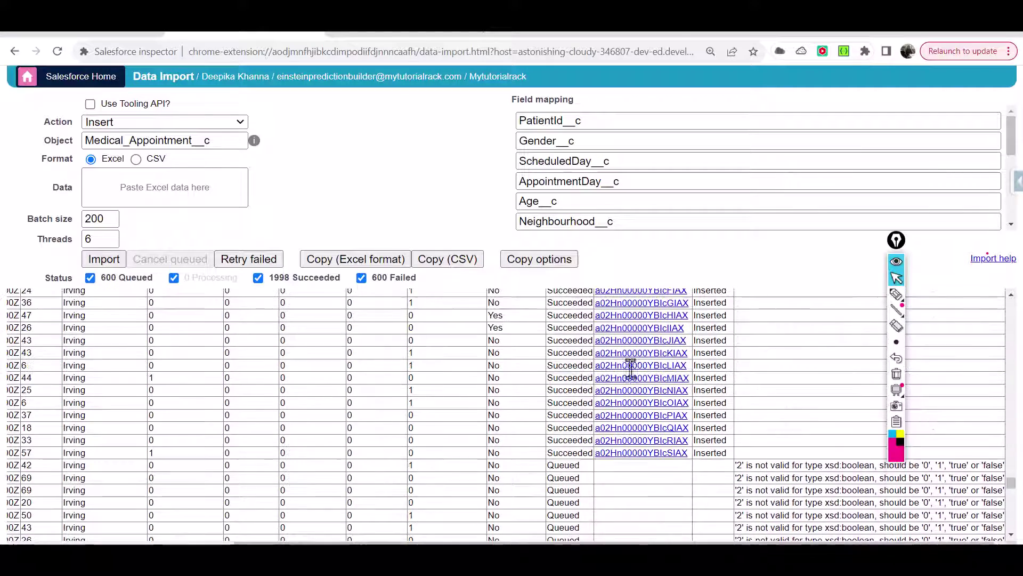
pyautogui.moveTo(341, 287); pyautogui.dragTo(229, 275)
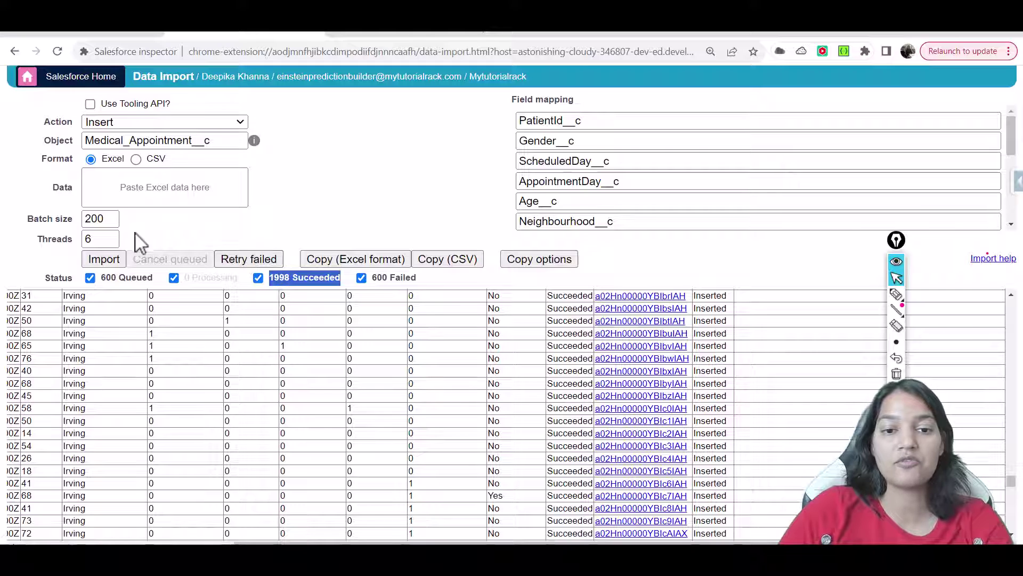
pyautogui.moveTo(418, 286); pyautogui.dragTo(376, 296)
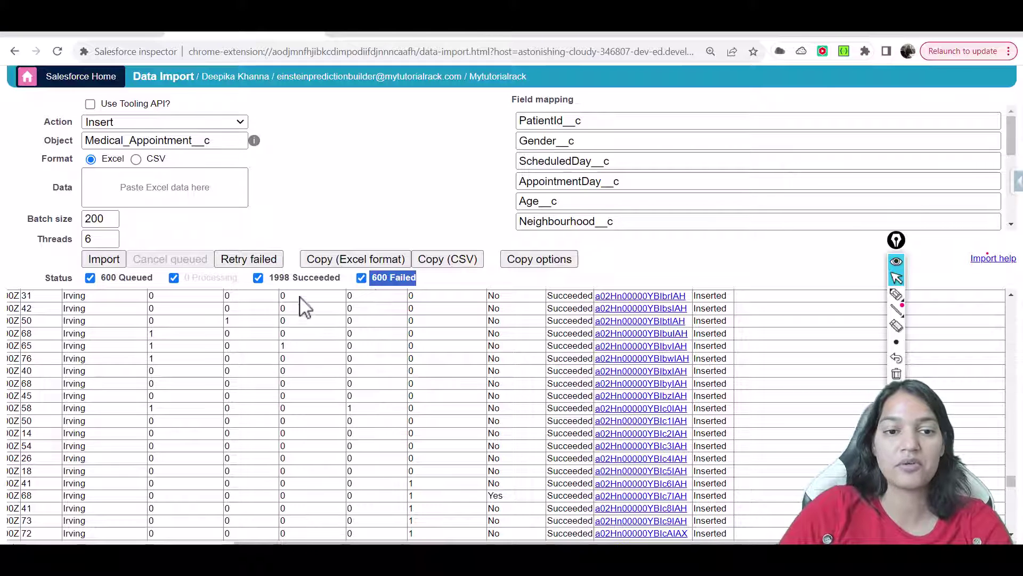
pyautogui.doubleClick(301, 277)
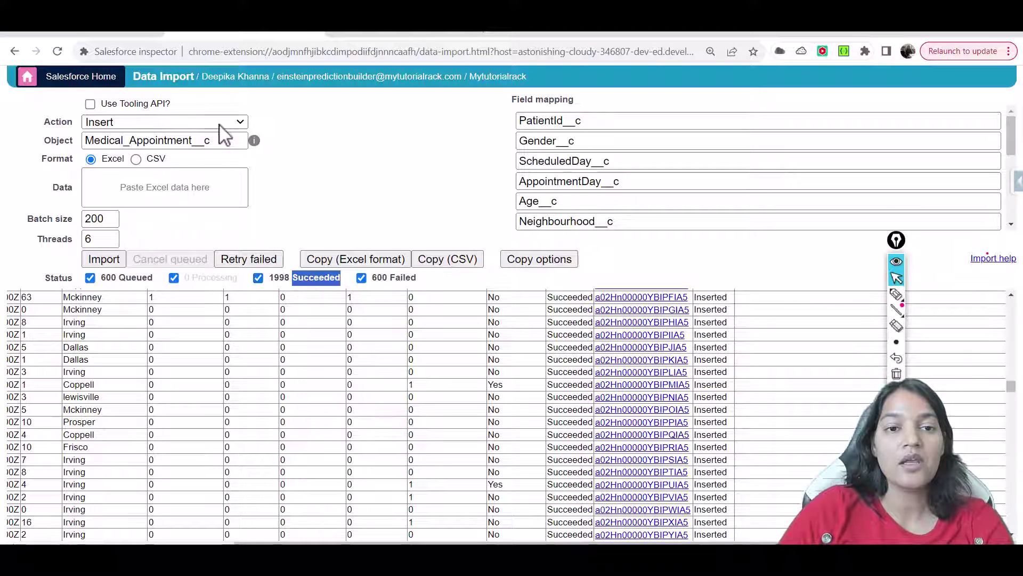
# Switch to Salesforce, find the Medical Appointments item by searching Med, dismiss the promotional notice and load the object's All list view.
pyautogui.click(110, 35)
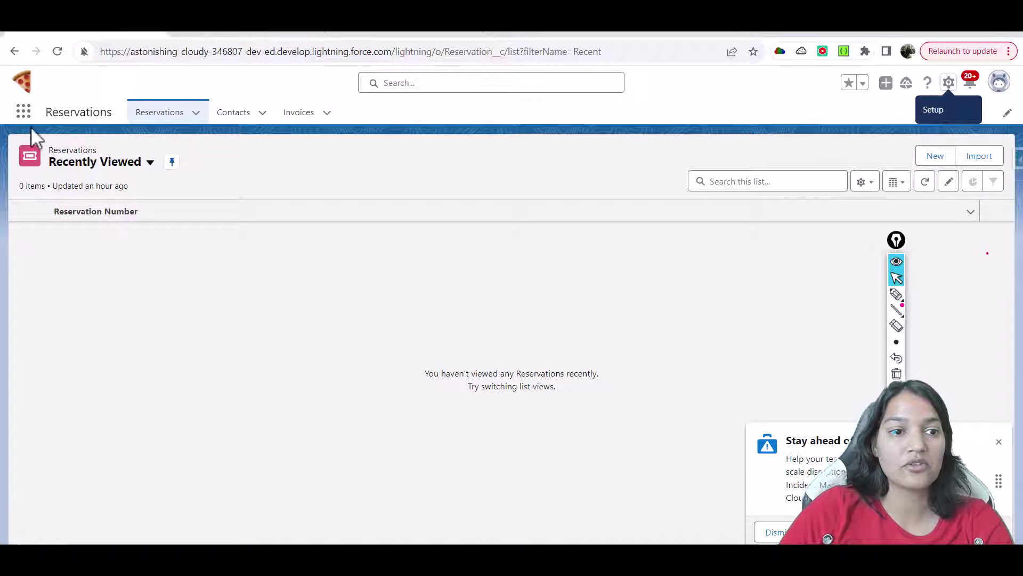
pyautogui.click(23, 112)
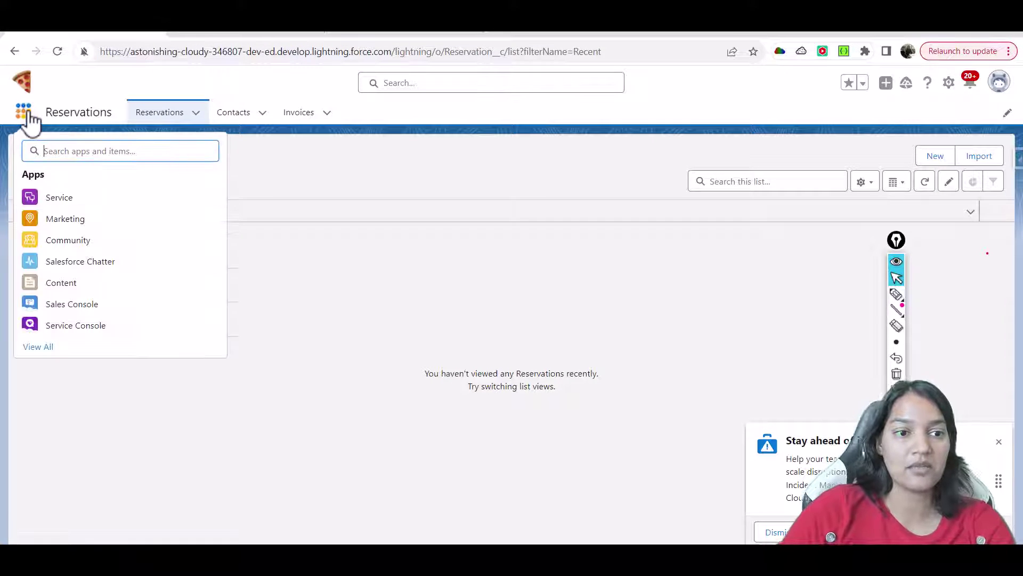
pyautogui.write('Med')
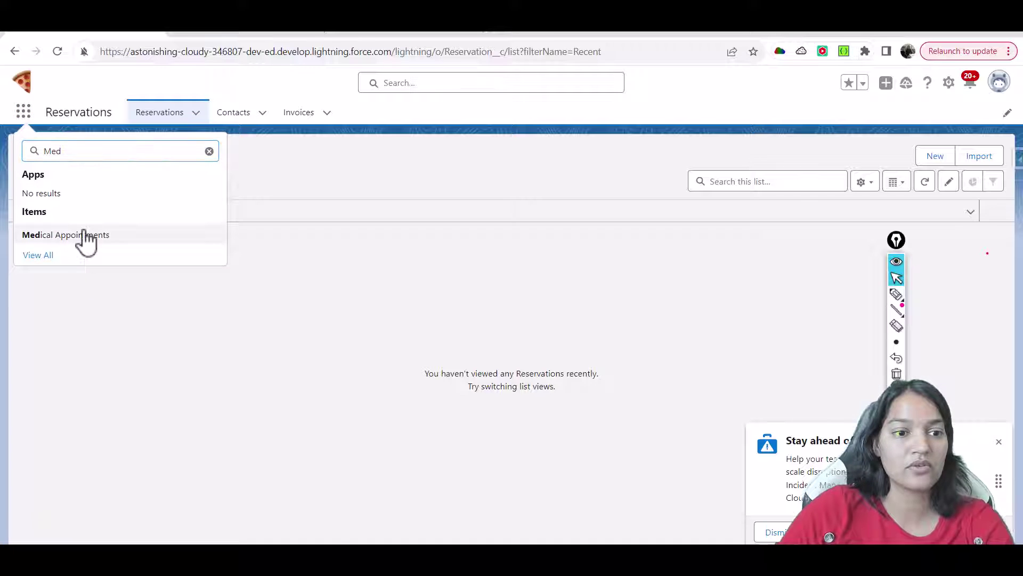
pyautogui.click(85, 236)
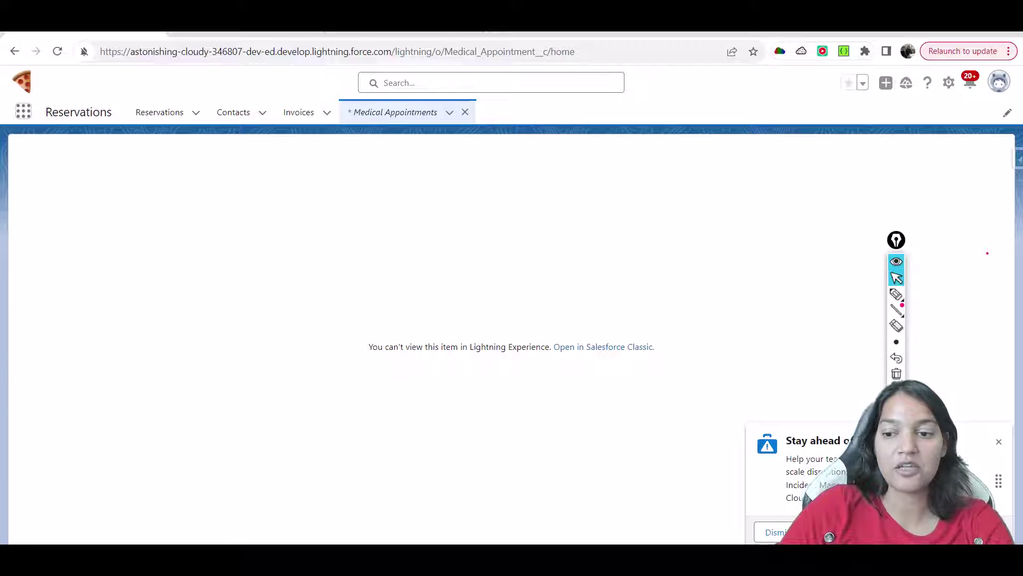
pyautogui.click(999, 443)
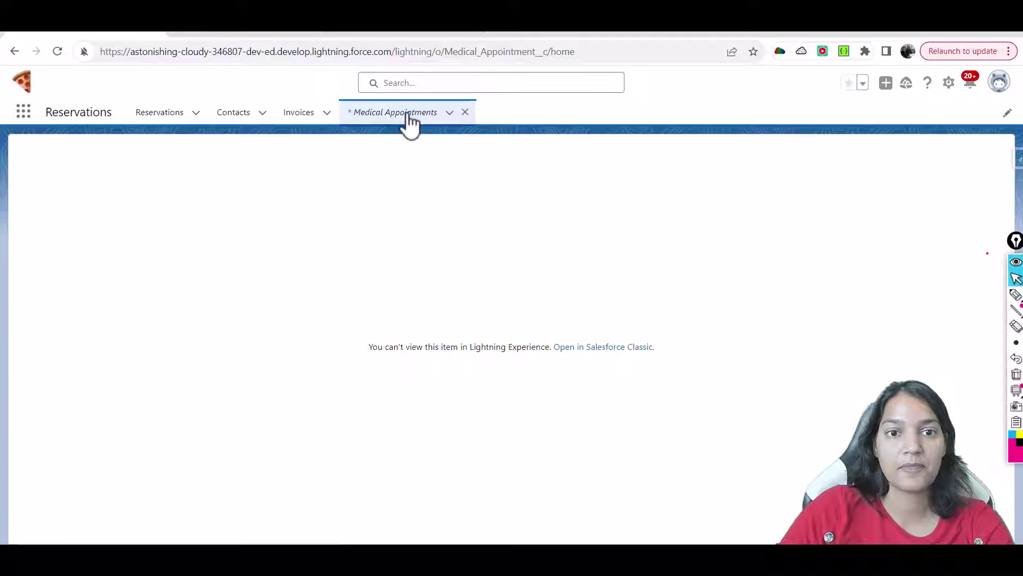
pyautogui.click(434, 51)
pyautogui.press('Return')
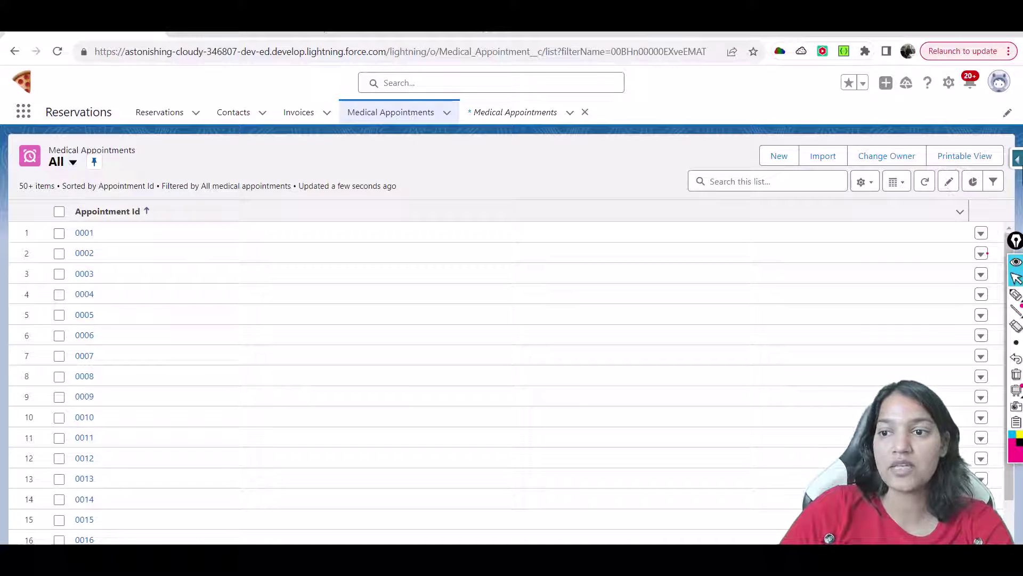
# Open Salesforce Inspector's Data Export in a new browser tab and switch to it.
pyautogui.click(1017, 159)
pyautogui.rightClick(912, 372)
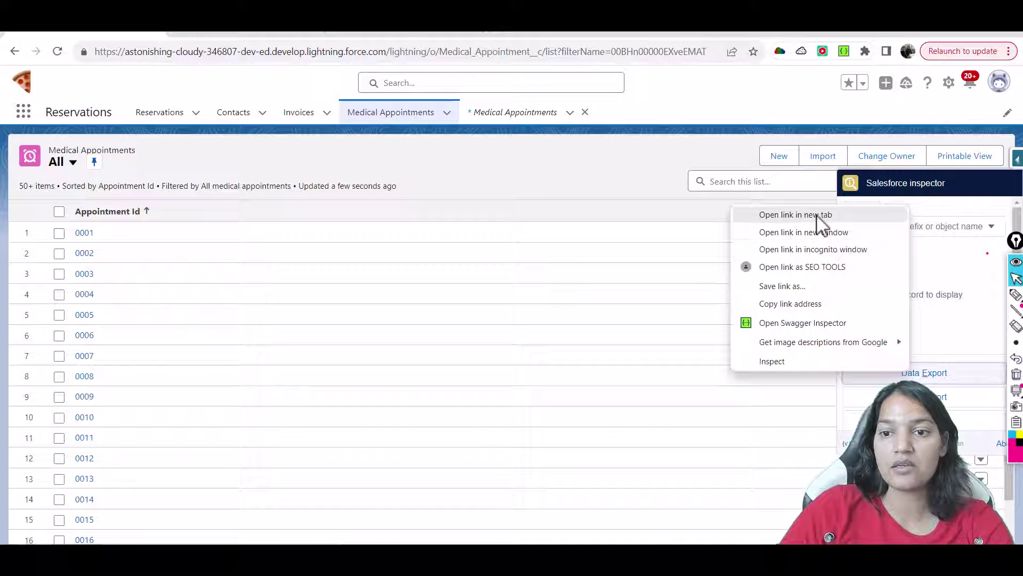
pyautogui.click(795, 214)
pyautogui.click(271, 34)
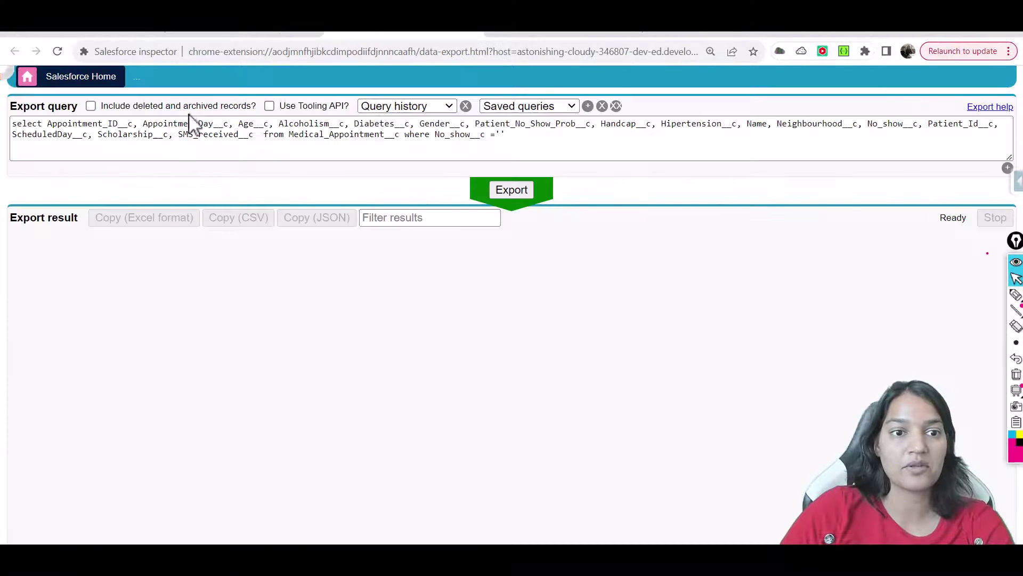
# Replace the export query with "Select id from Medical_Appointment__c" and run the export.
pyautogui.doubleClick(192, 133)
pyautogui.hotkey('ctrl', 'a')
pyautogui.write('Sel')
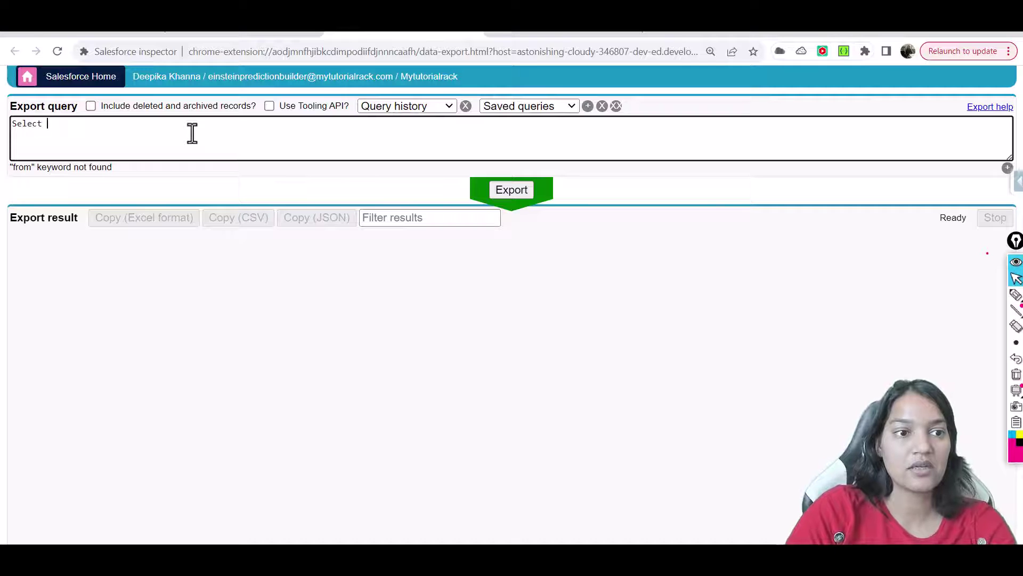
pyautogui.write('ect id from med')
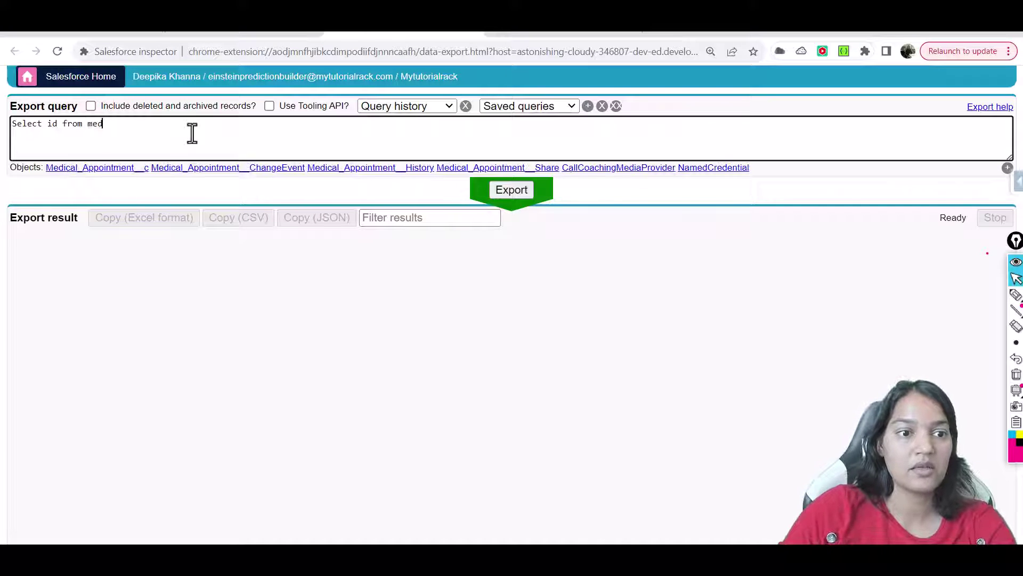
pyautogui.click(75, 167)
pyautogui.click(529, 190)
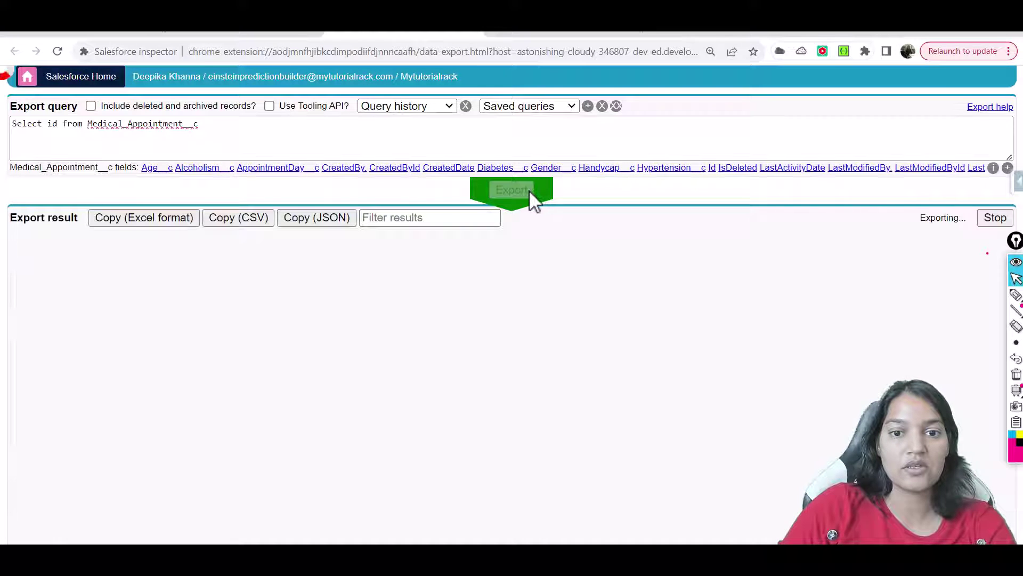
# Return to the Medical Appointments list, open its displayed-fields selection and add Gender to the visible fields.
pyautogui.click(73, 37)
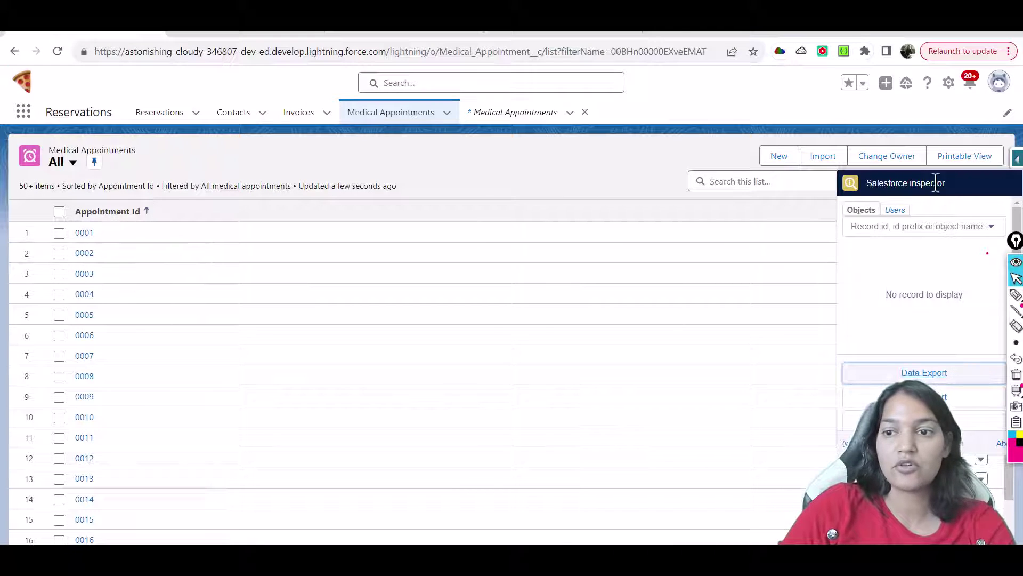
pyautogui.click(1018, 159)
pyautogui.click(864, 181)
pyautogui.click(840, 347)
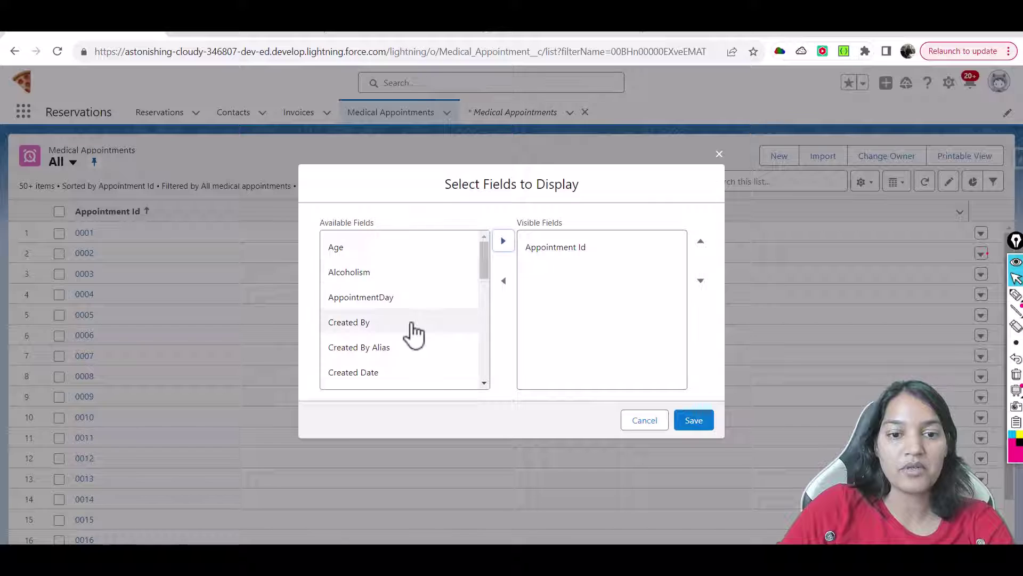
pyautogui.scroll(-2, 418, 328)
pyautogui.scroll(-2, 389, 333)
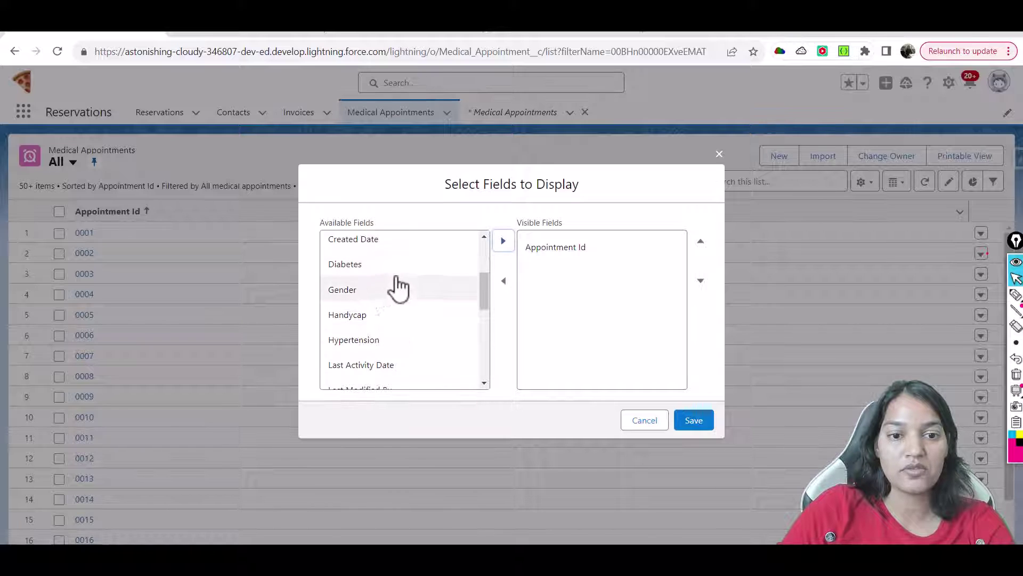
pyautogui.click(362, 291)
pyautogui.click(503, 241)
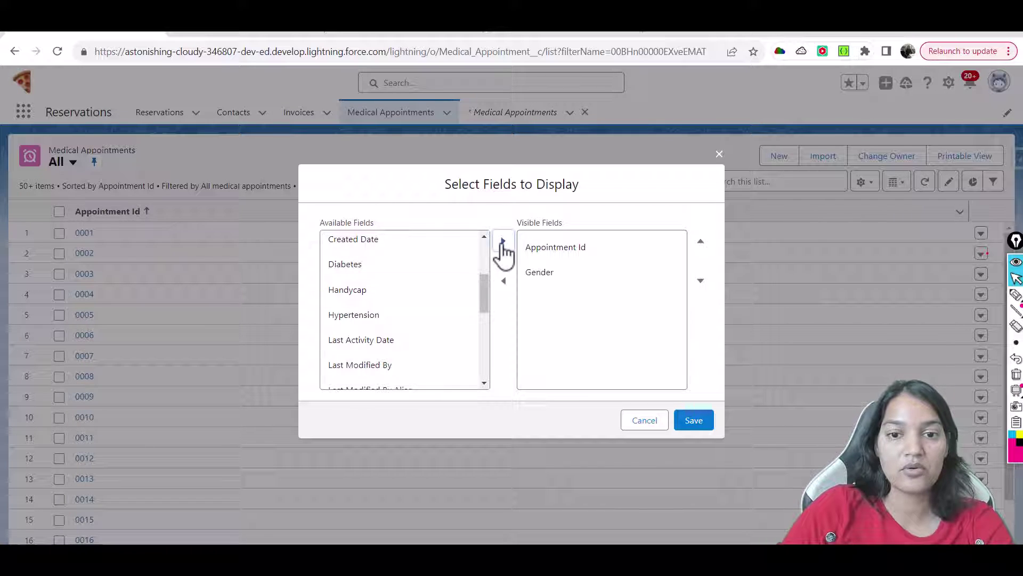
# Add the Neighbourhood and PatientId fields to the list view's visible fields.
pyautogui.scroll(-2, 380, 349)
pyautogui.click(367, 308)
pyautogui.click(503, 240)
pyautogui.scroll(-2, 364, 362)
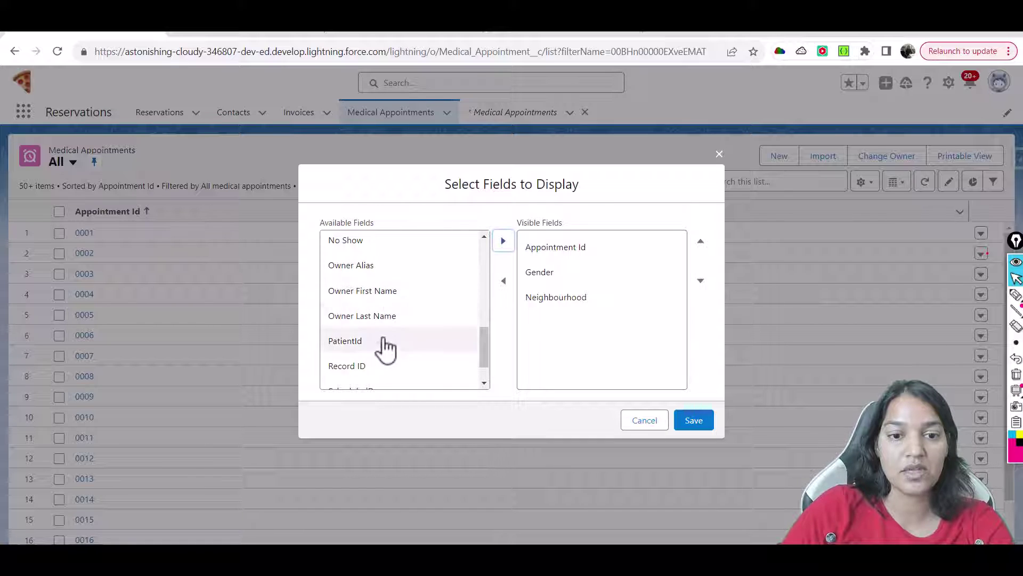
pyautogui.click(379, 346)
pyautogui.click(503, 243)
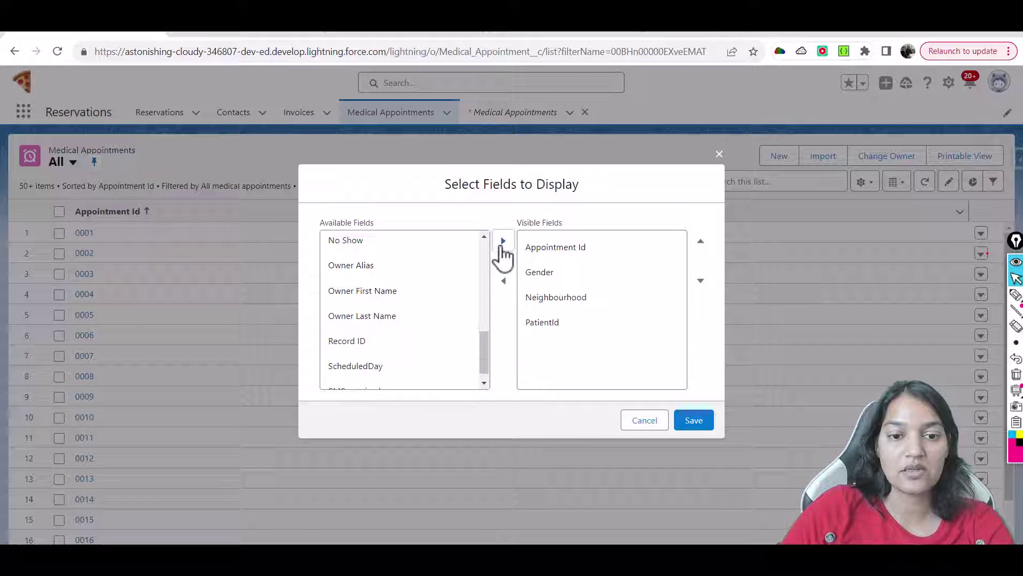
# Add ScheduledDay and AppointmentDay to the list view's visible fields and save the selection.
pyautogui.scroll(-1, 397, 379)
pyautogui.click(408, 350)
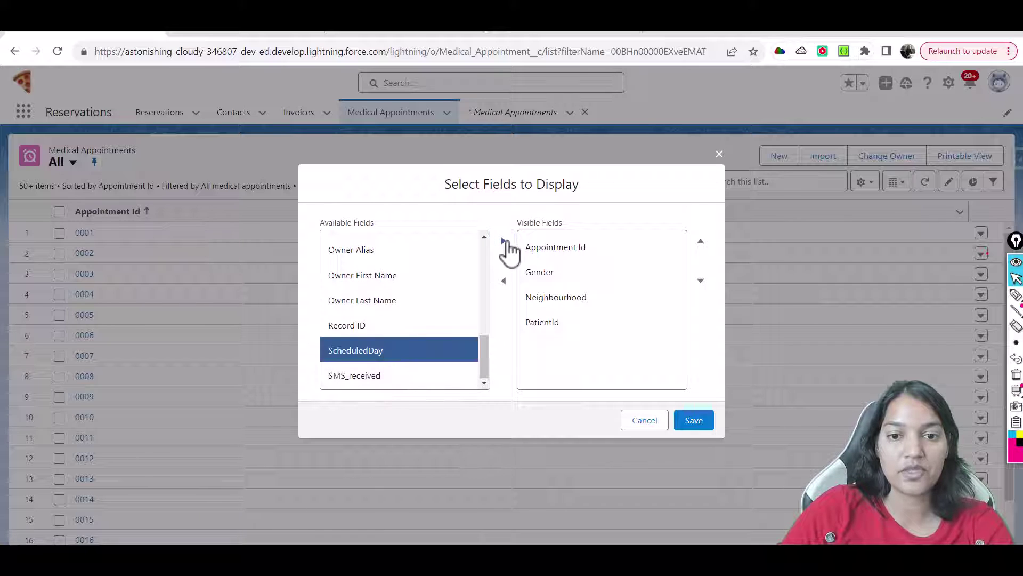
pyautogui.click(504, 242)
pyautogui.scroll(10, 393, 362)
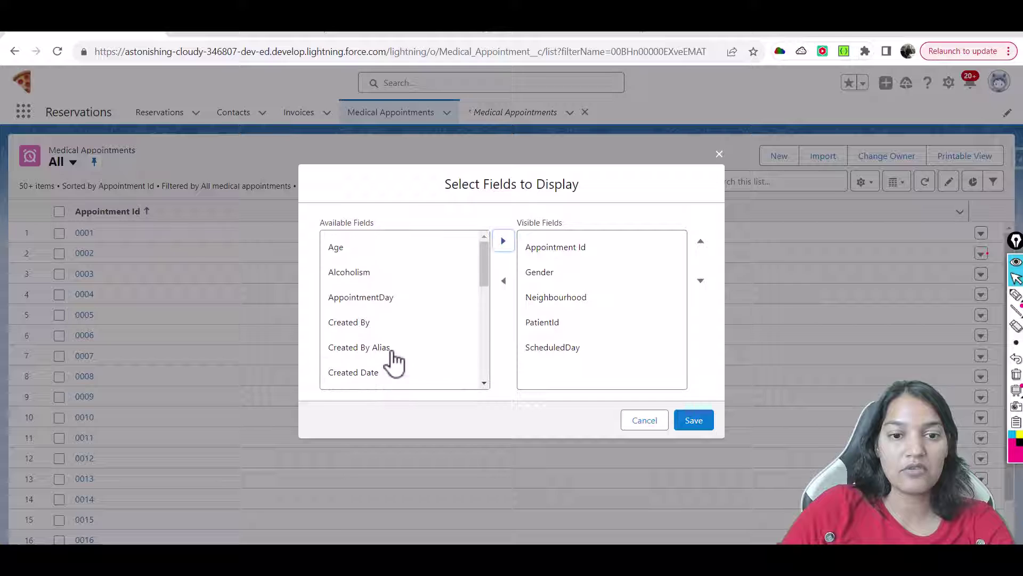
pyautogui.click(373, 302)
pyautogui.click(503, 244)
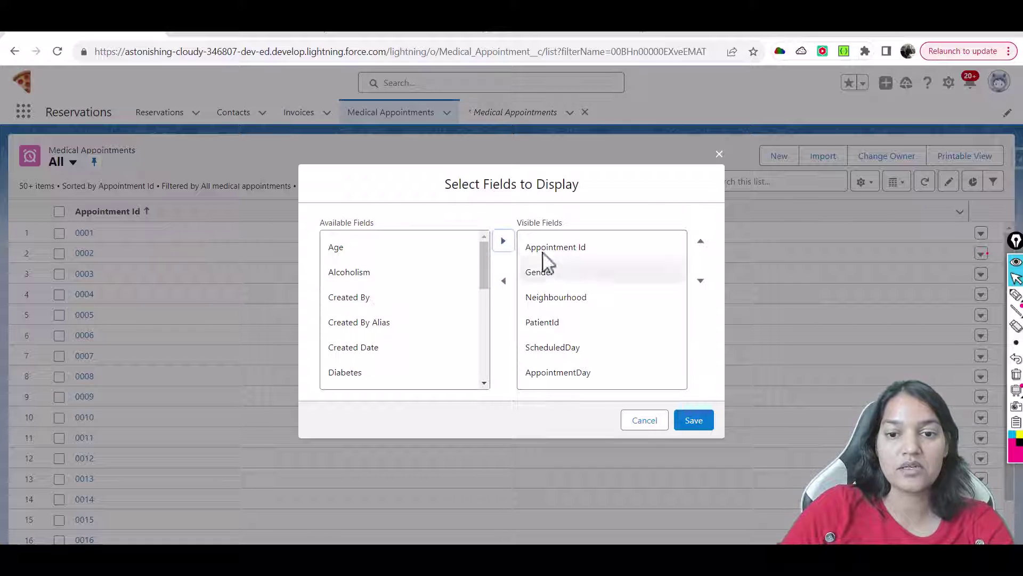
pyautogui.click(687, 423)
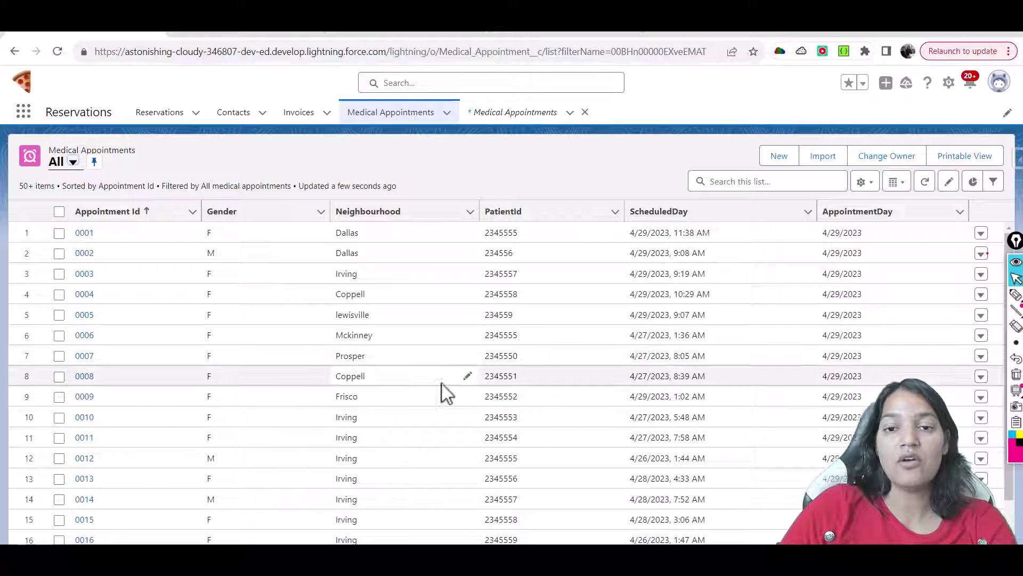
# Reopen the displayed-fields selection of the Medical Appointments list and add No Show to the visible fields.
pyautogui.click(863, 182)
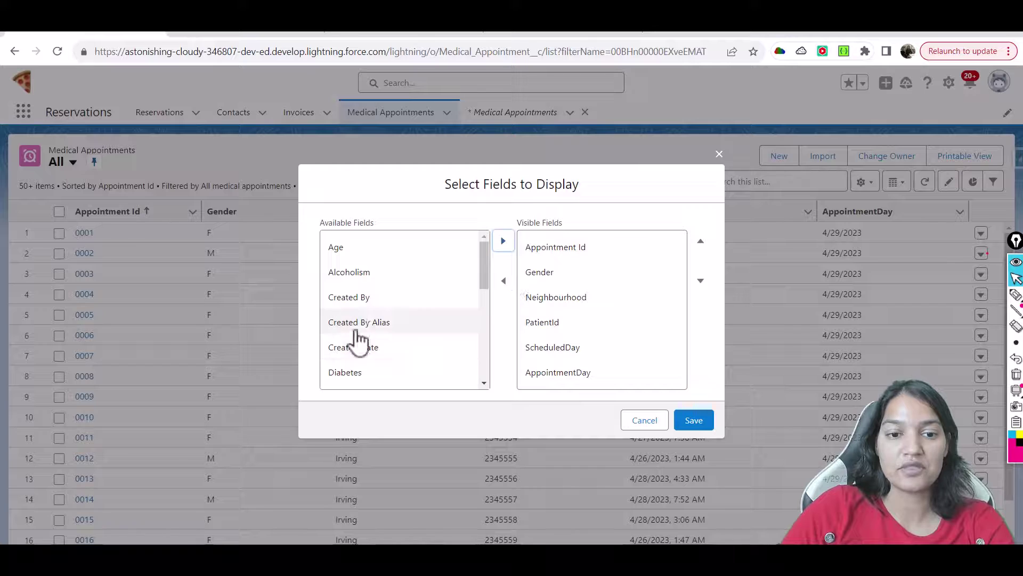
pyautogui.scroll(-4, 356, 343)
pyautogui.scroll(-2, 359, 342)
pyautogui.click(353, 250)
pyautogui.click(503, 242)
pyautogui.scroll(-1, 588, 363)
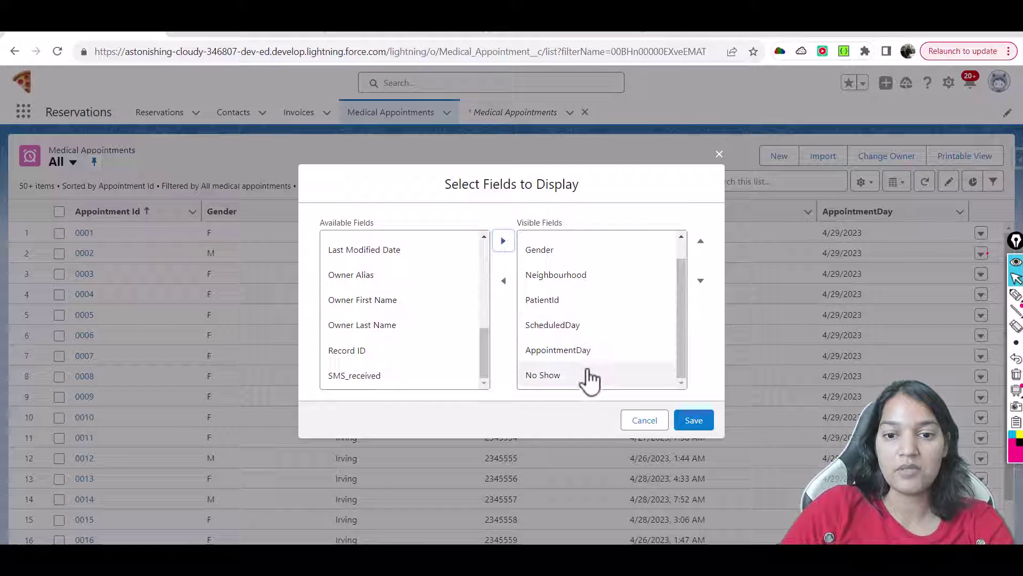
# Reorder the visible fields so that Appointment Id comes first and PatientId directly follows it.
pyautogui.click(586, 375)
pyautogui.click(564, 303)
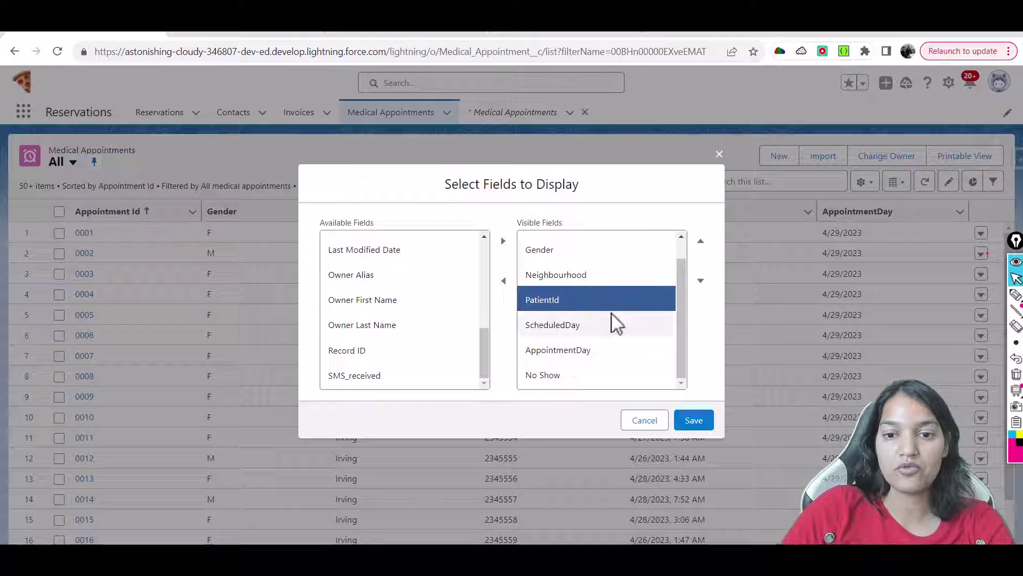
pyautogui.click(702, 243)
pyautogui.click(702, 243)
pyautogui.click(701, 243)
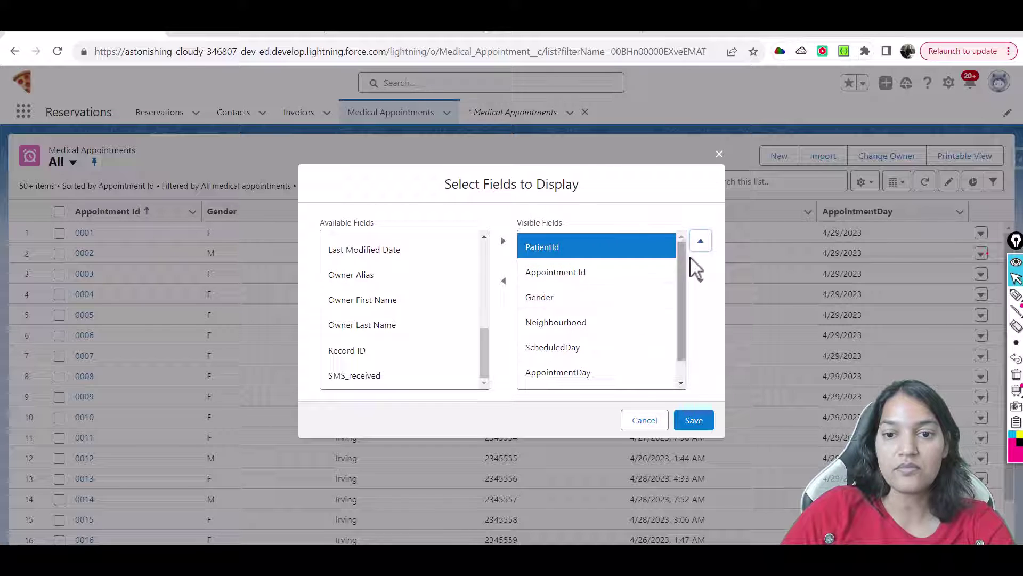
pyautogui.click(649, 283)
pyautogui.click(700, 241)
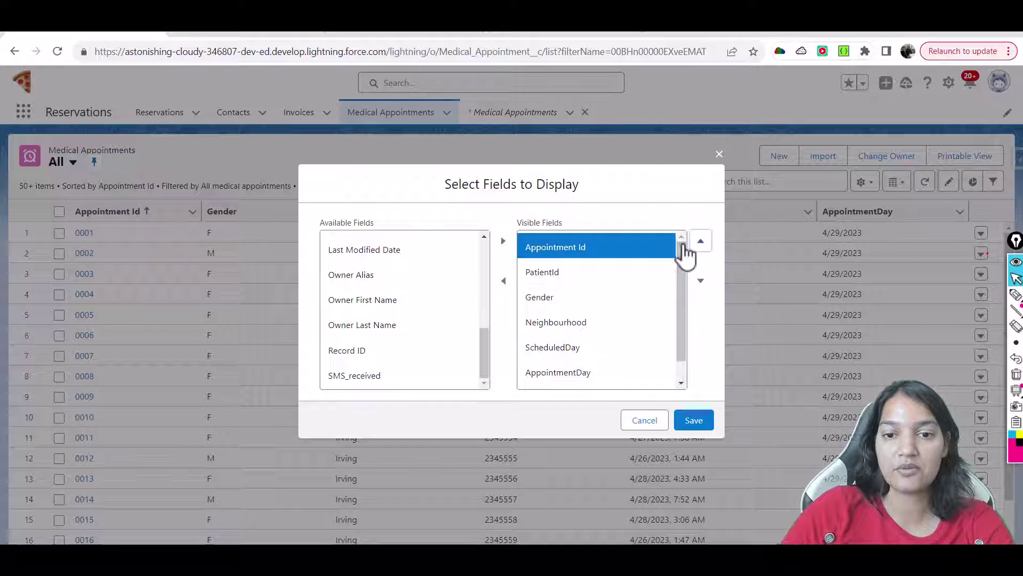
# Move No Show up to directly below Gender in the visible fields and save the list view.
pyautogui.scroll(-1, 586, 368)
pyautogui.click(582, 376)
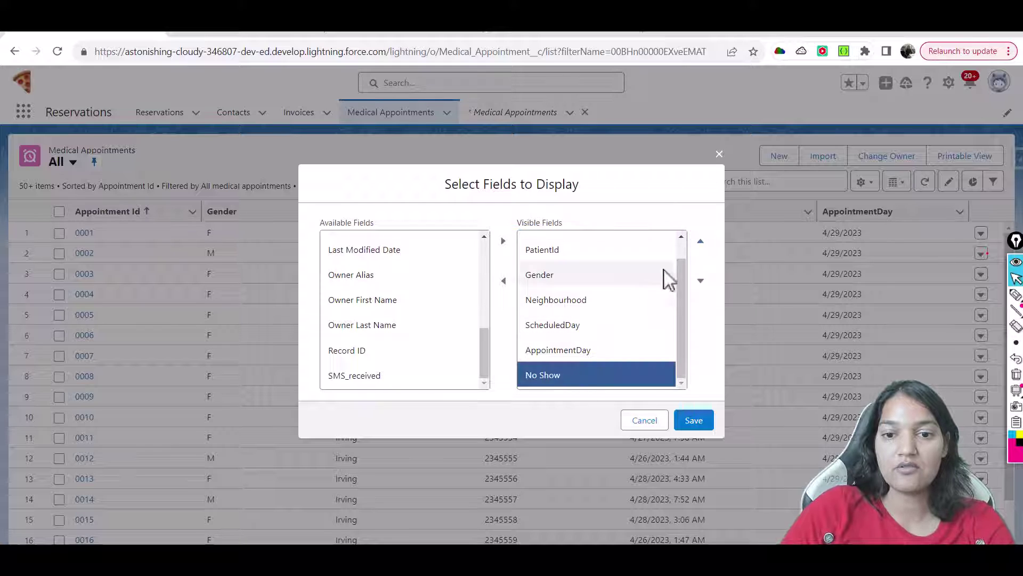
pyautogui.click(703, 243)
pyautogui.click(702, 243)
pyautogui.click(701, 241)
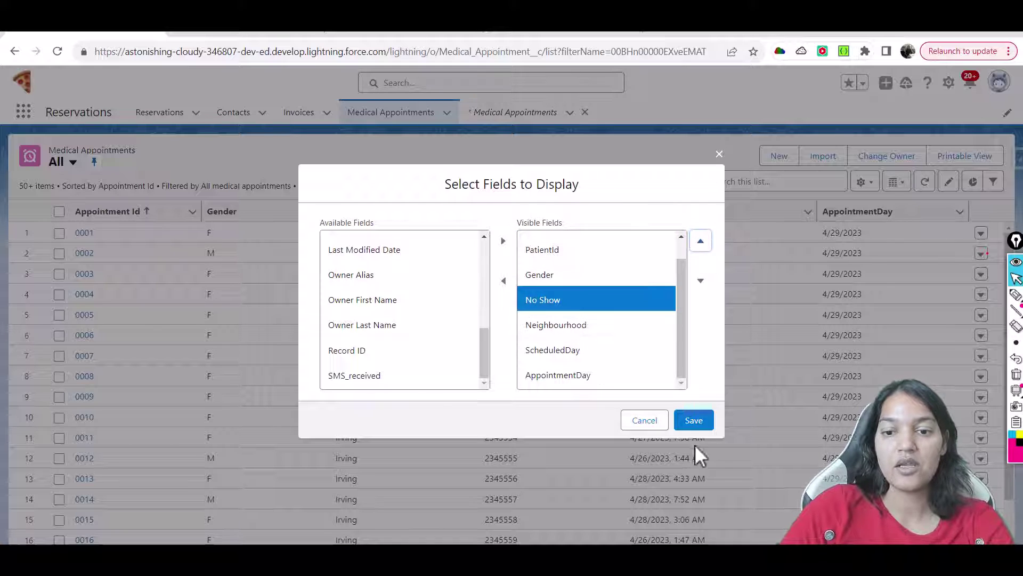
pyautogui.click(693, 420)
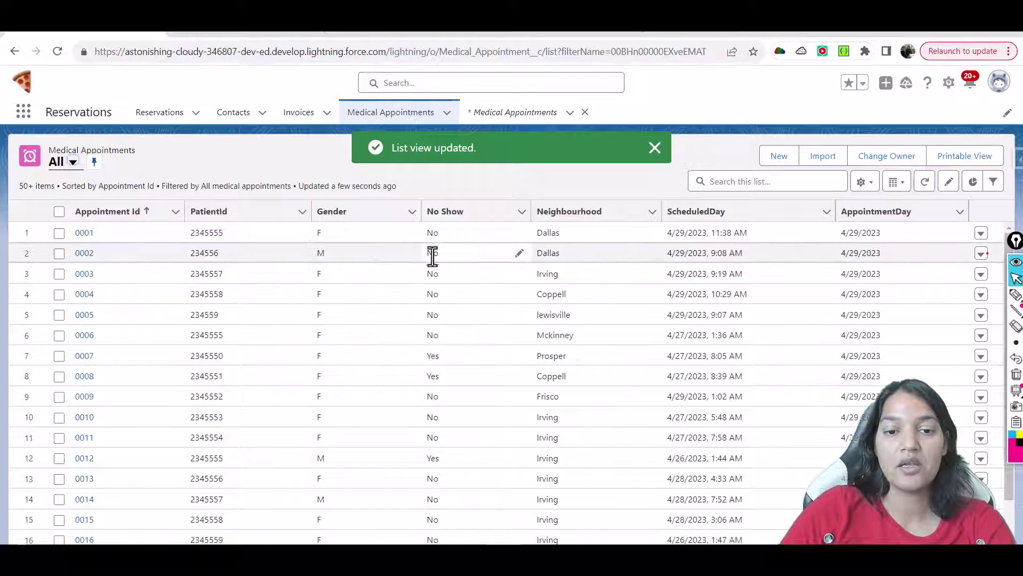
# Start a new Medical Appointment record with AppointmentDay set to 11/22/2023 and Gender set to F.
pyautogui.scroll(-3, 442, 373)
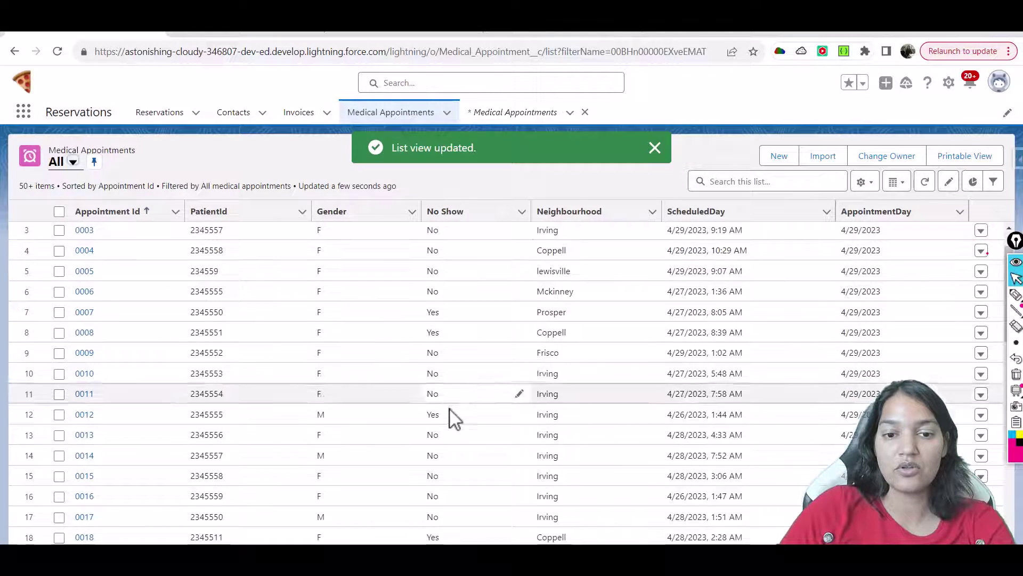
pyautogui.scroll(-2, 469, 395)
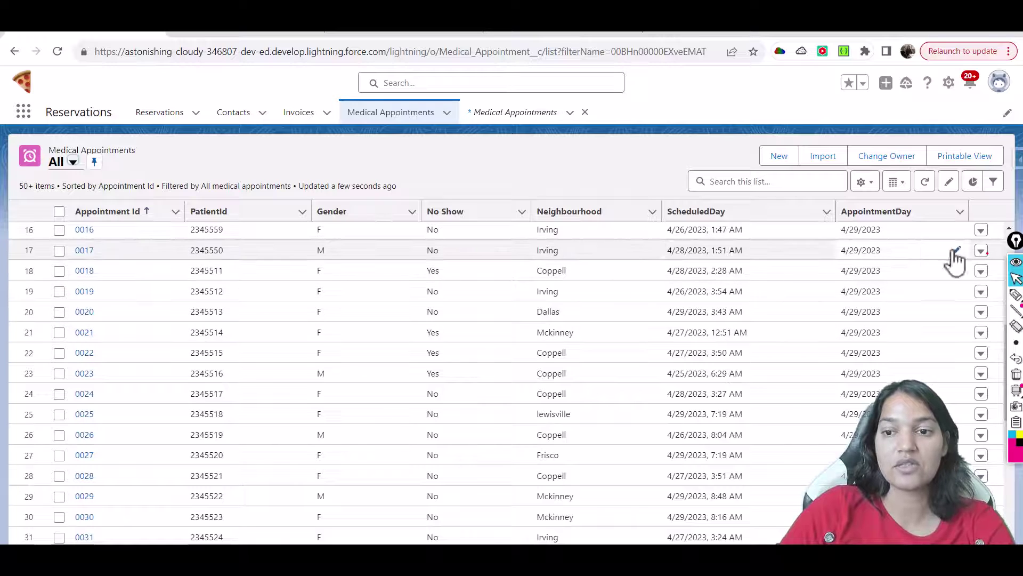
pyautogui.scroll(5, 831, 306)
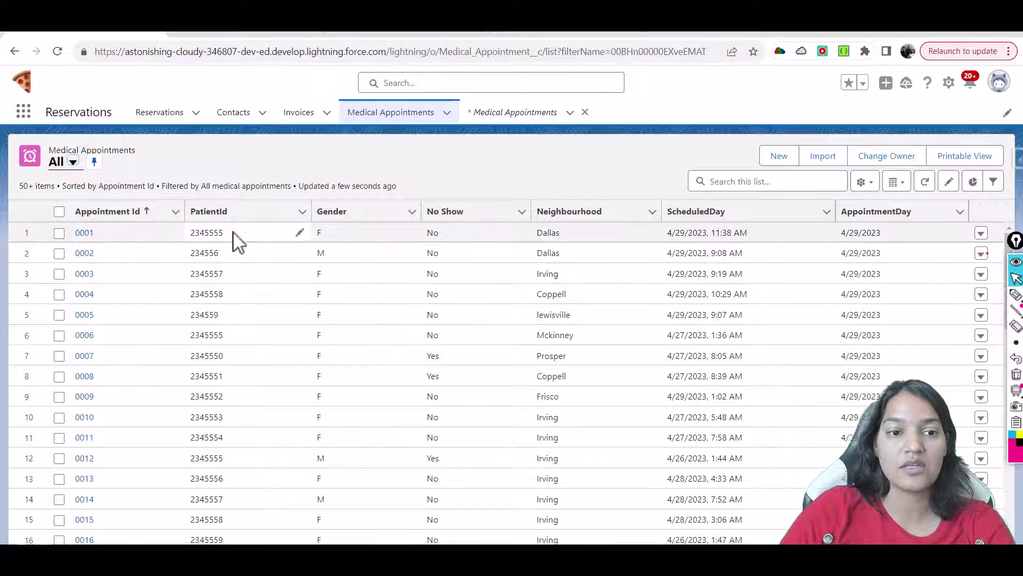
pyautogui.click(772, 158)
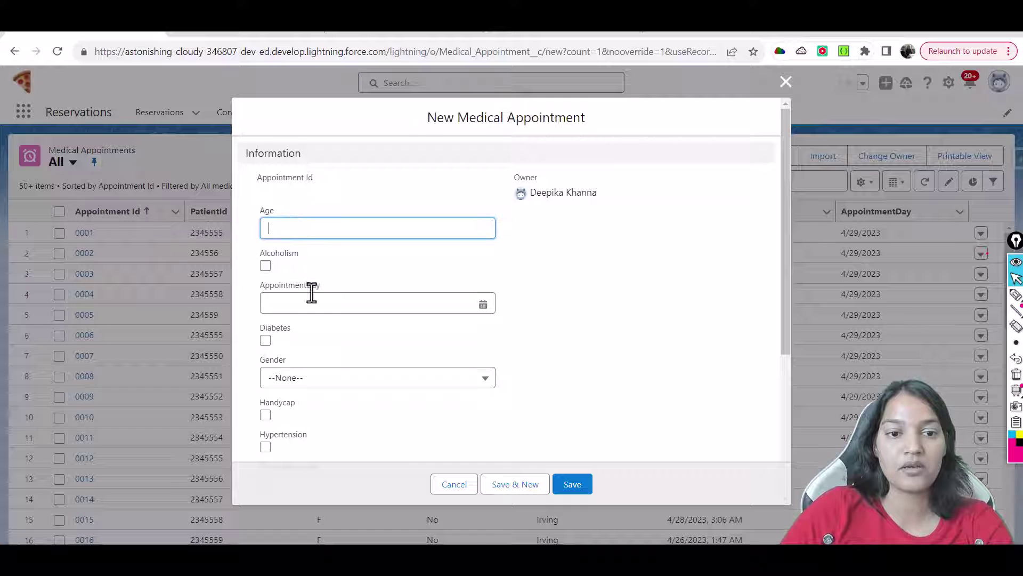
pyautogui.click(481, 303)
pyautogui.click(401, 457)
pyautogui.click(297, 381)
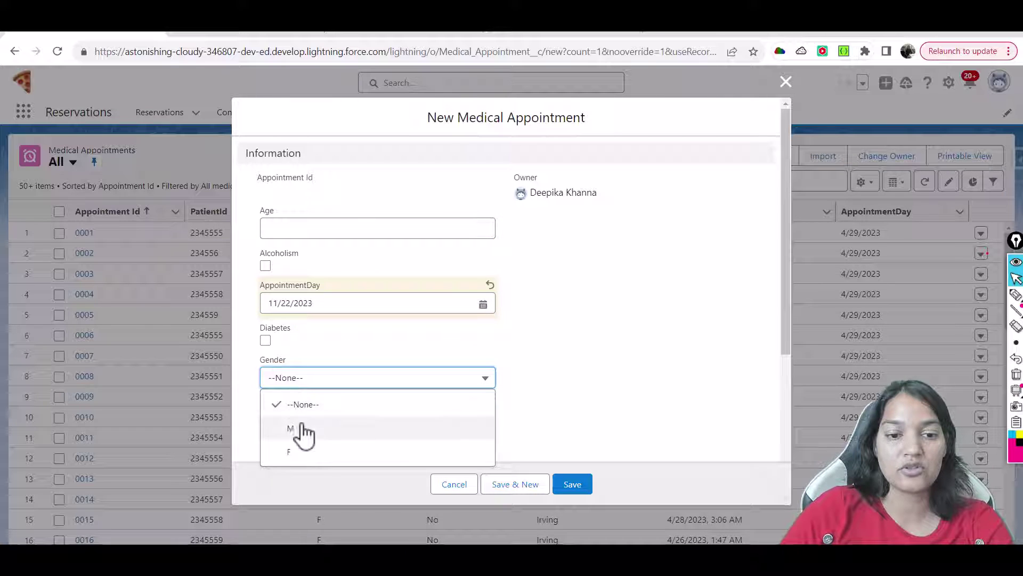
pyautogui.click(300, 457)
# Keep No Show at --None-- and enter the patient's ID in the PatientId field.
pyautogui.scroll(-3, 302, 373)
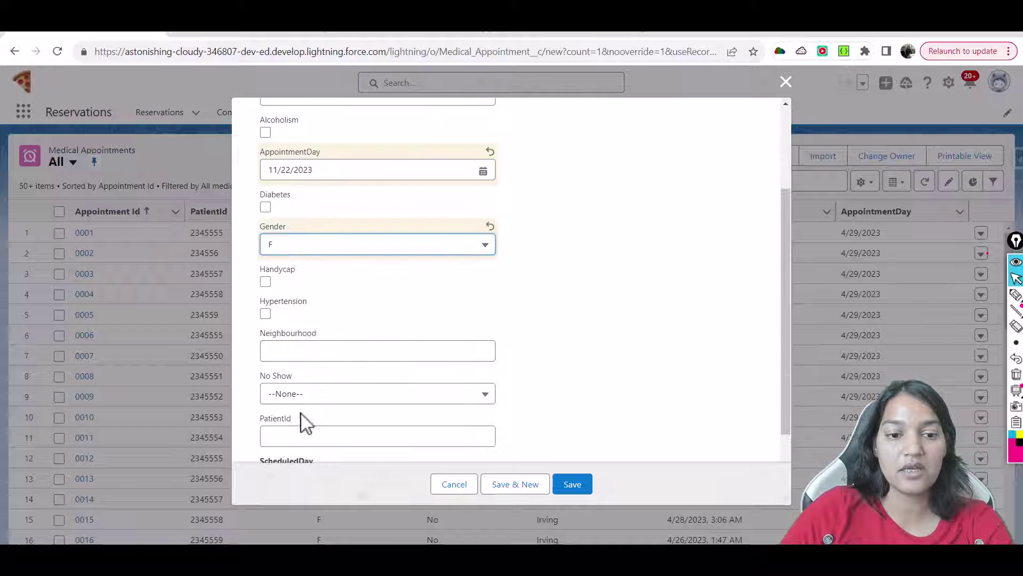
pyautogui.click(293, 352)
pyautogui.scroll(-2, 300, 389)
pyautogui.click(285, 326)
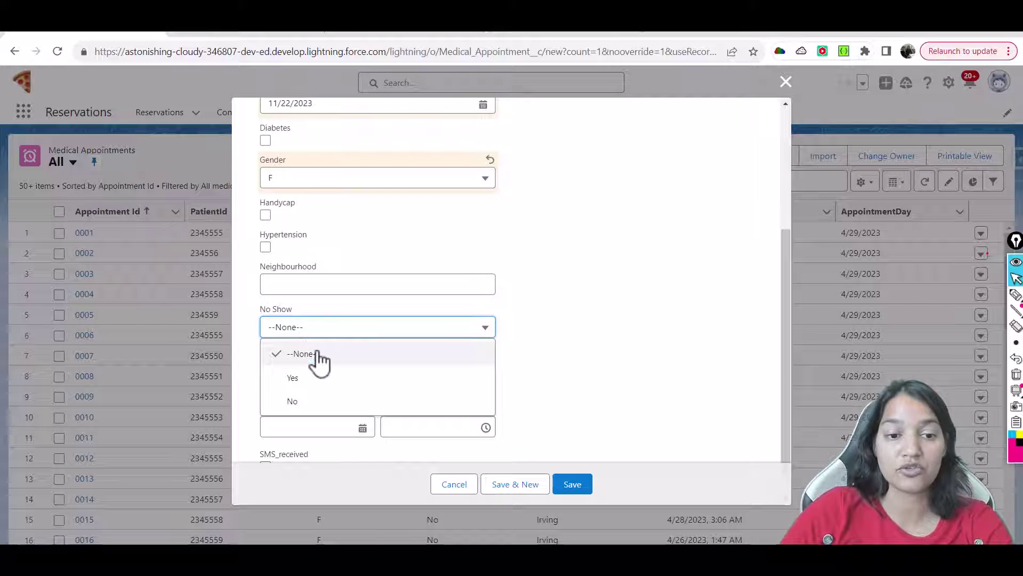
pyautogui.click(317, 354)
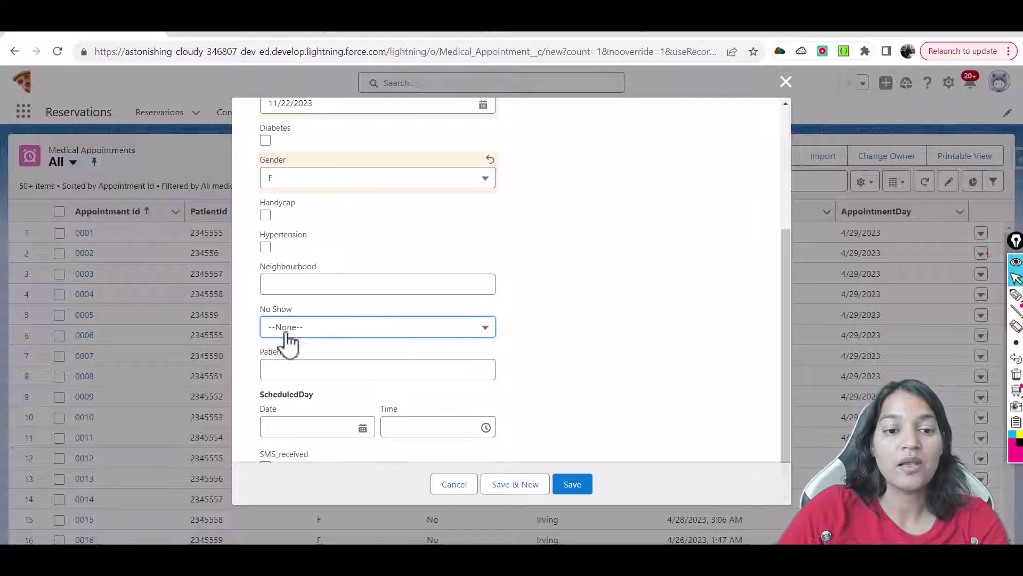
pyautogui.click(281, 366)
pyautogui.write('2345555')
pyautogui.scroll(-1, 331, 373)
# Set the ScheduledDay of the new appointment to 11/23/2023 at 11:45 AM.
pyautogui.click(363, 399)
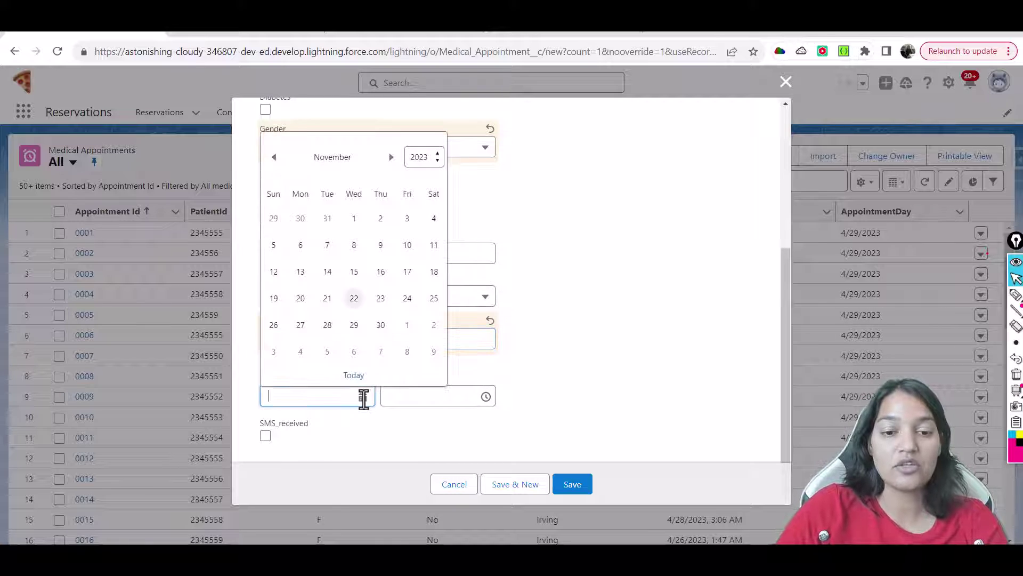
pyautogui.click(381, 300)
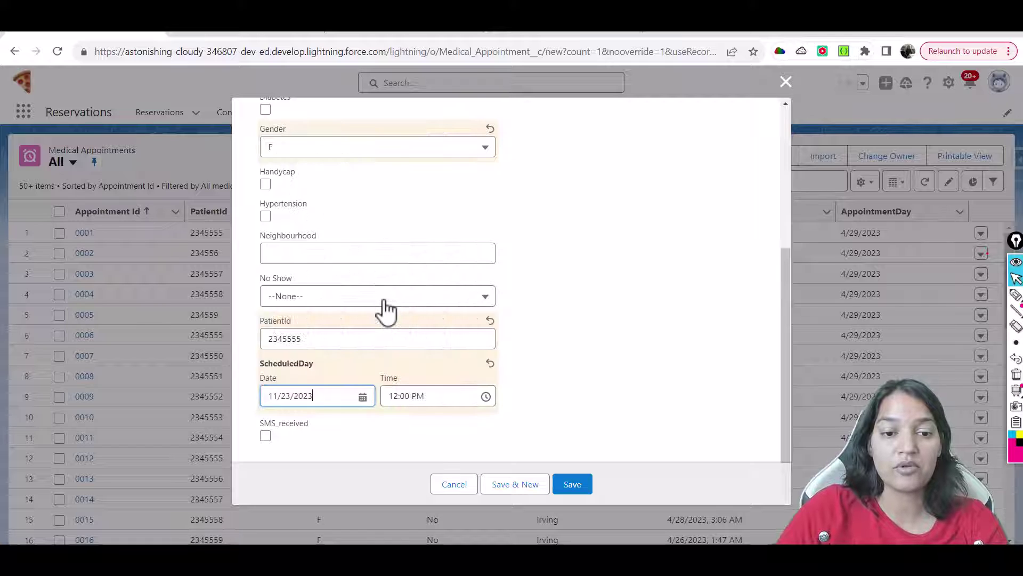
pyautogui.click(431, 395)
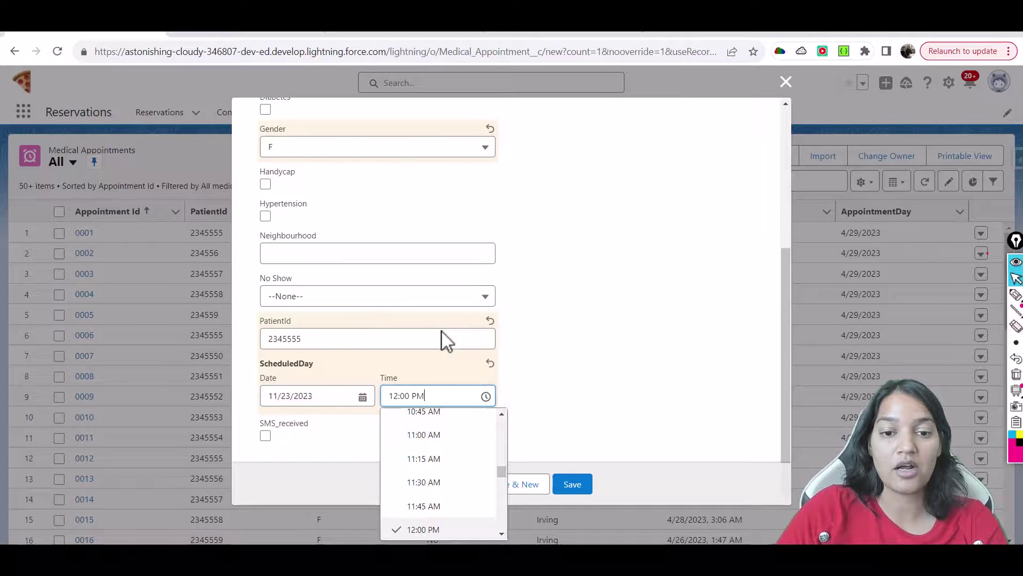
pyautogui.click(441, 511)
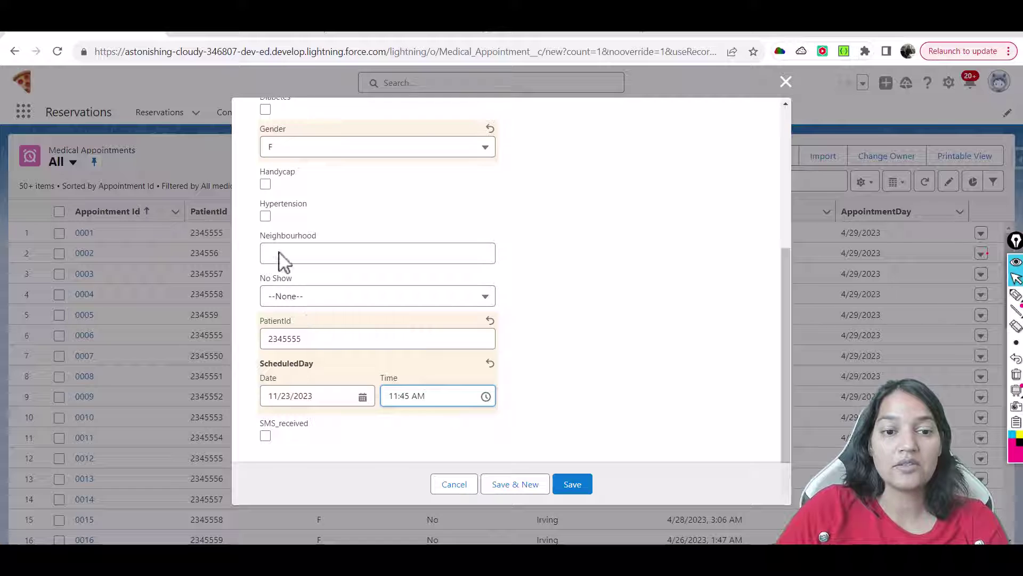
# Enter Dallas as the Neighbourhood, save the medical appointment and look over its saved details.
pyautogui.scroll(3, 394, 322)
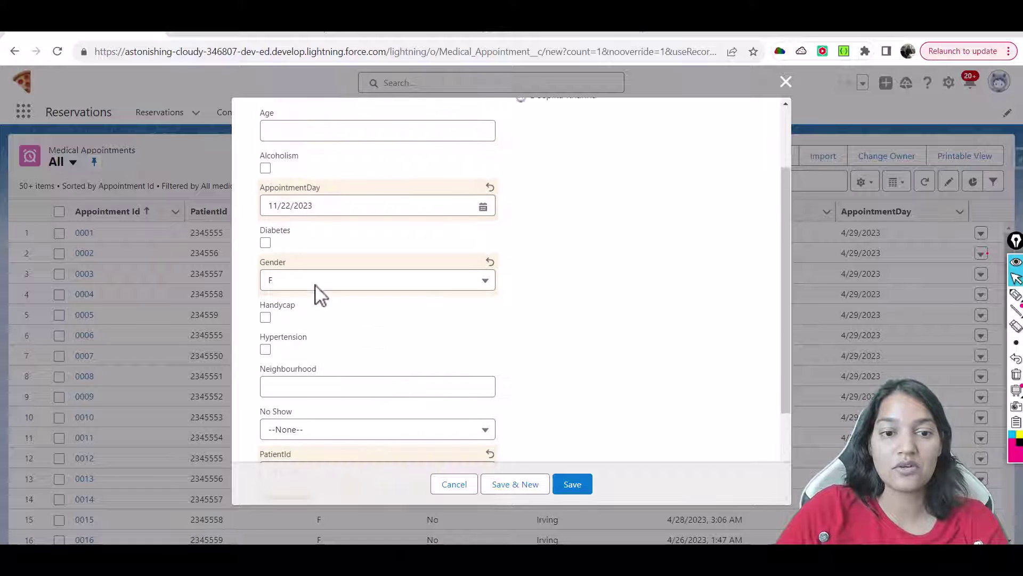
pyautogui.scroll(-1, 322, 394)
pyautogui.click(314, 327)
pyautogui.write('Dallas')
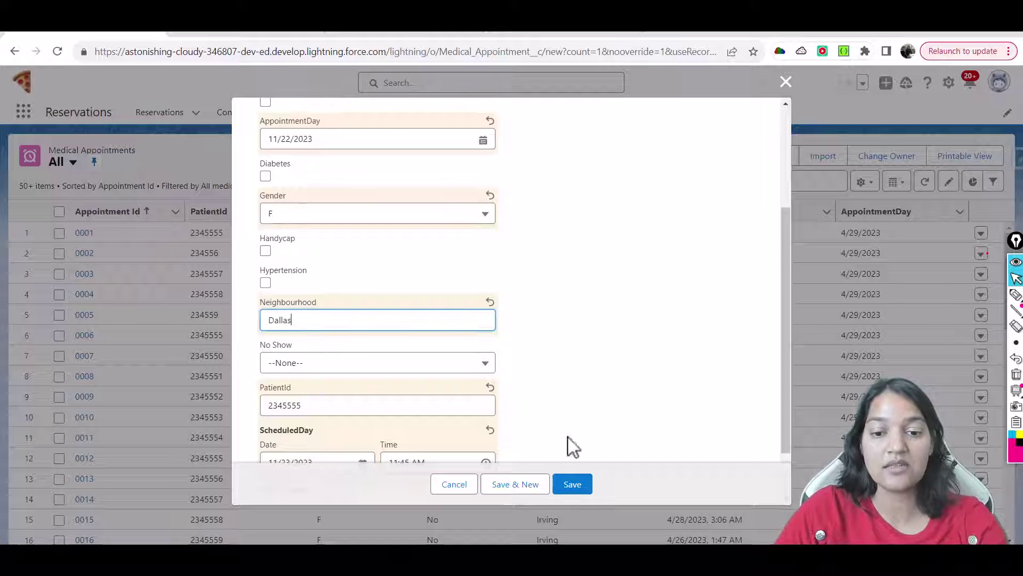
pyautogui.click(581, 484)
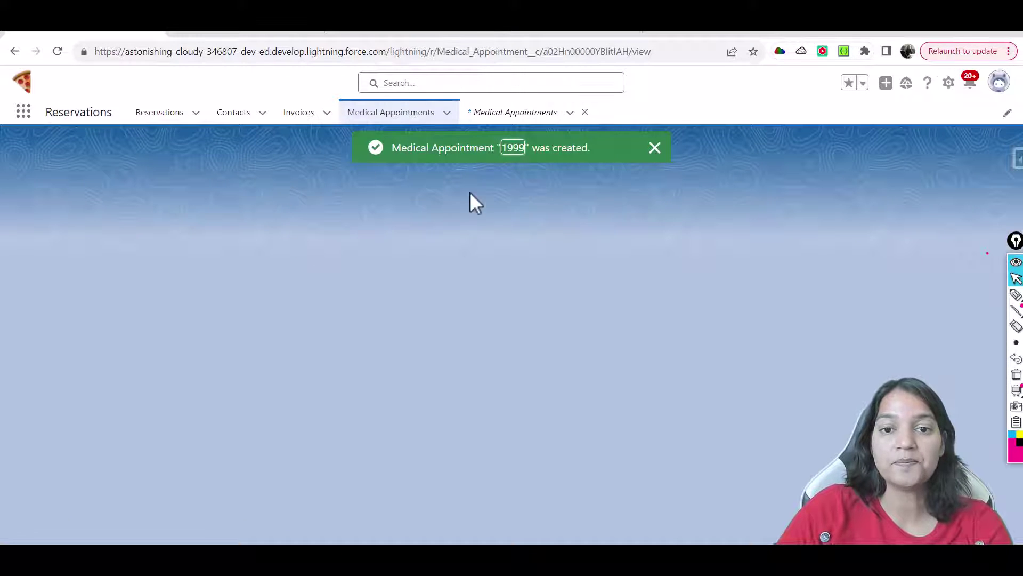
pyautogui.scroll(-1, 50, 511)
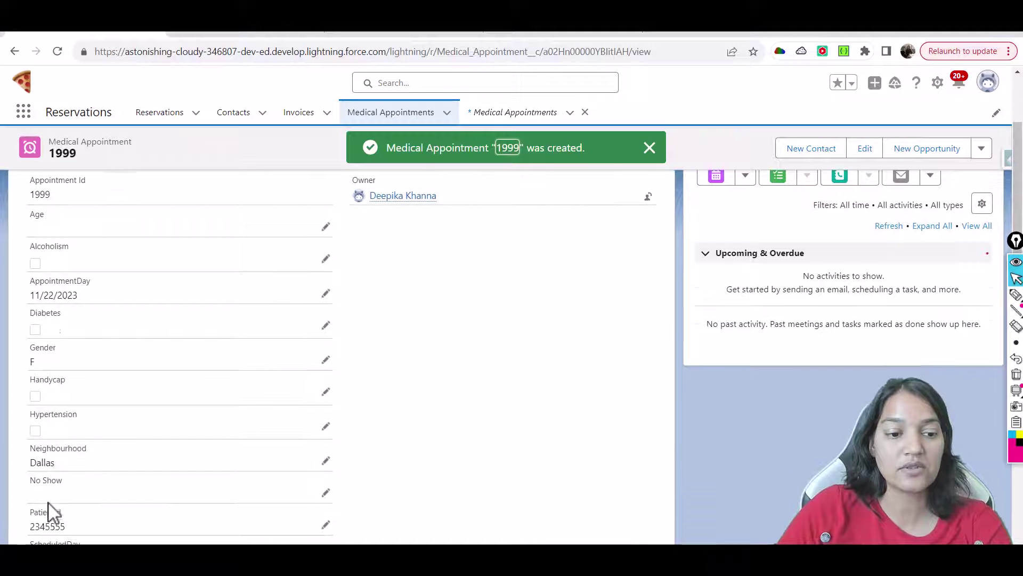
pyautogui.scroll(-2, 34, 523)
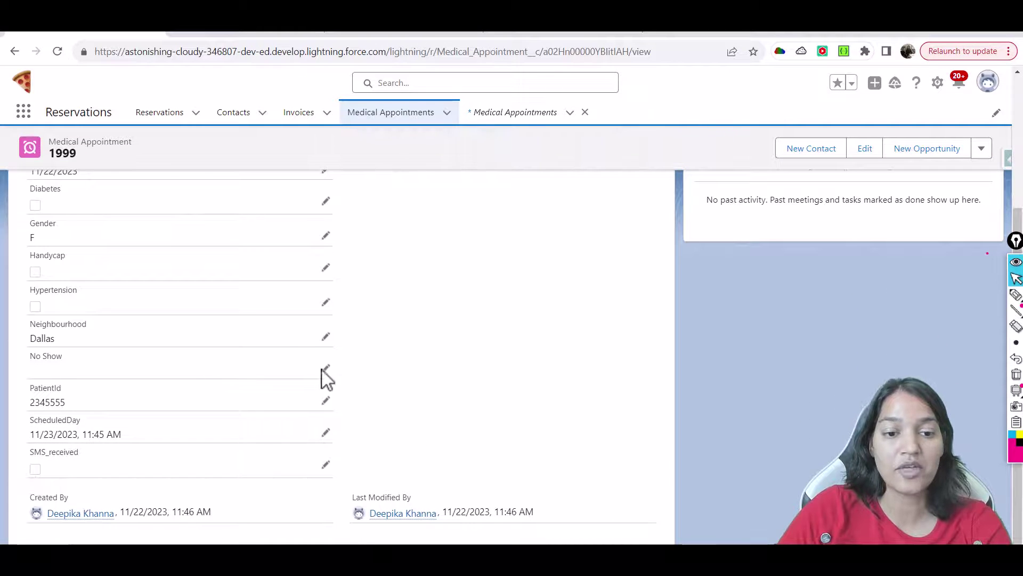
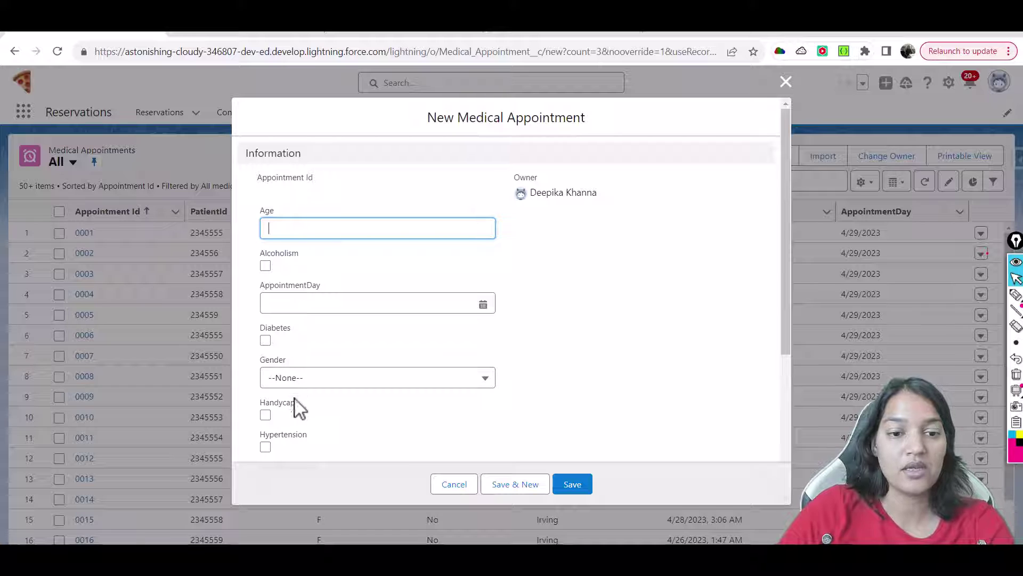
# Set Gender to M and Neighbourhood to Irving in the second new Medical Appointment.
pyautogui.scroll(-1, 293, 405)
pyautogui.click(296, 314)
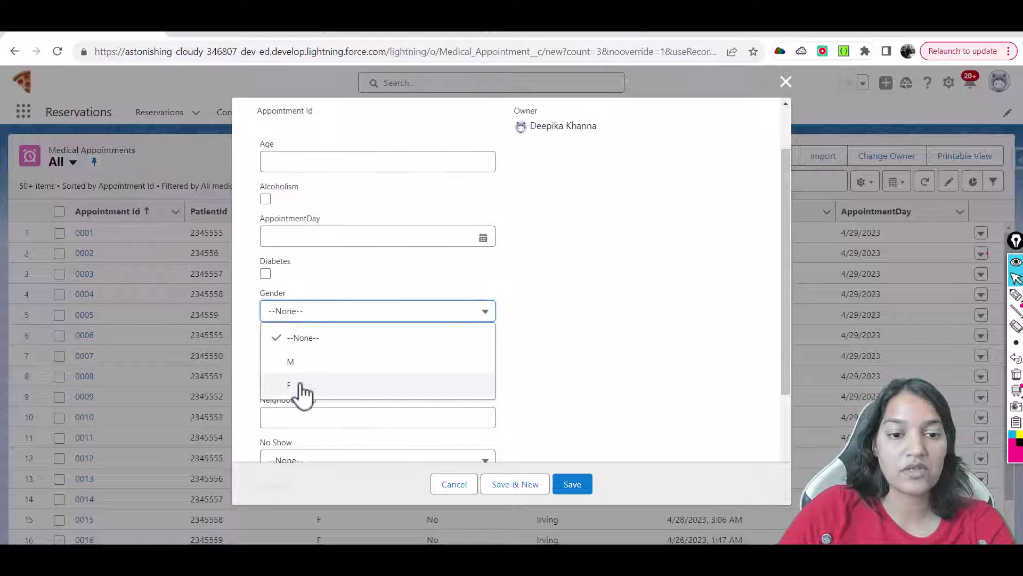
pyautogui.click(299, 366)
pyautogui.click(295, 419)
pyautogui.scroll(-1, 295, 420)
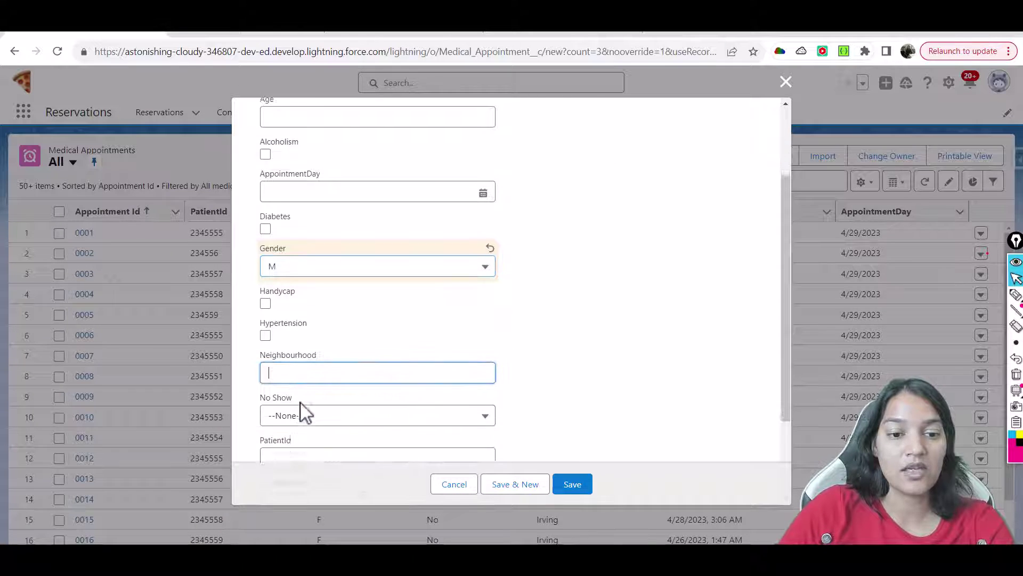
pyautogui.write('Irving')
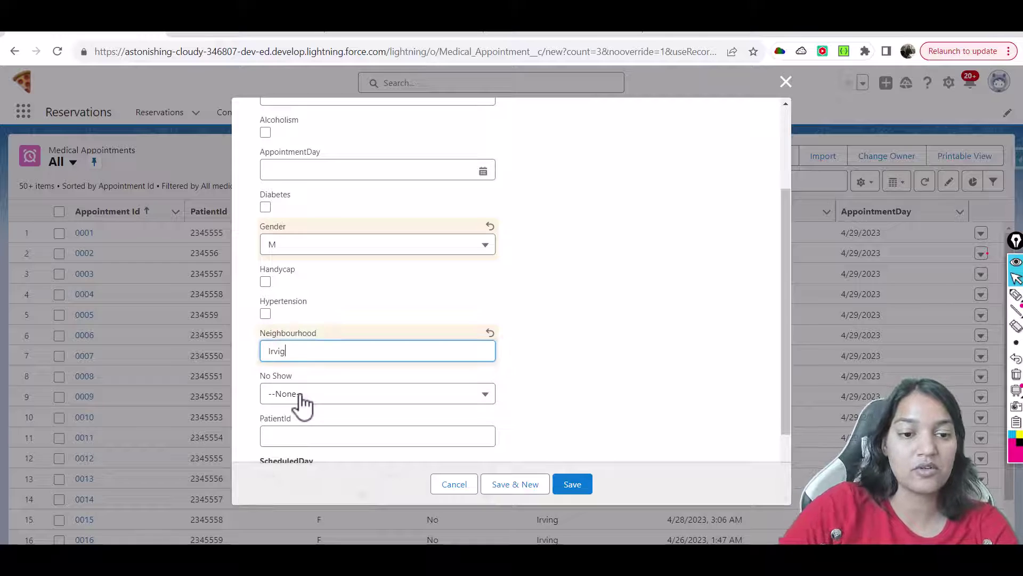
# Enter the patient's ID and set ScheduledDay to 11/24/2023 at 11:00 AM.
pyautogui.click(289, 435)
pyautogui.write('234')
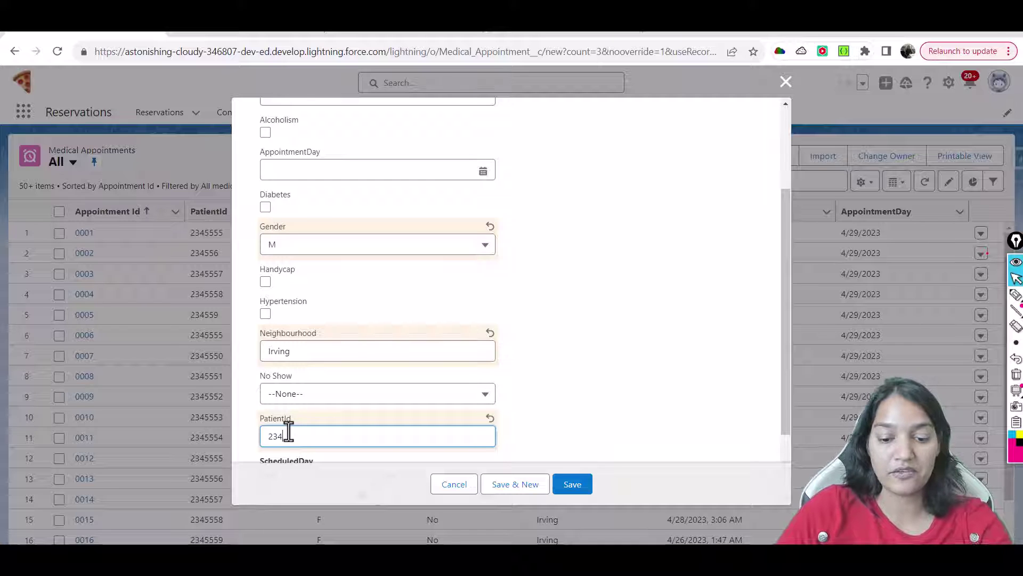
pyautogui.write('555')
pyautogui.scroll(-2, 304, 426)
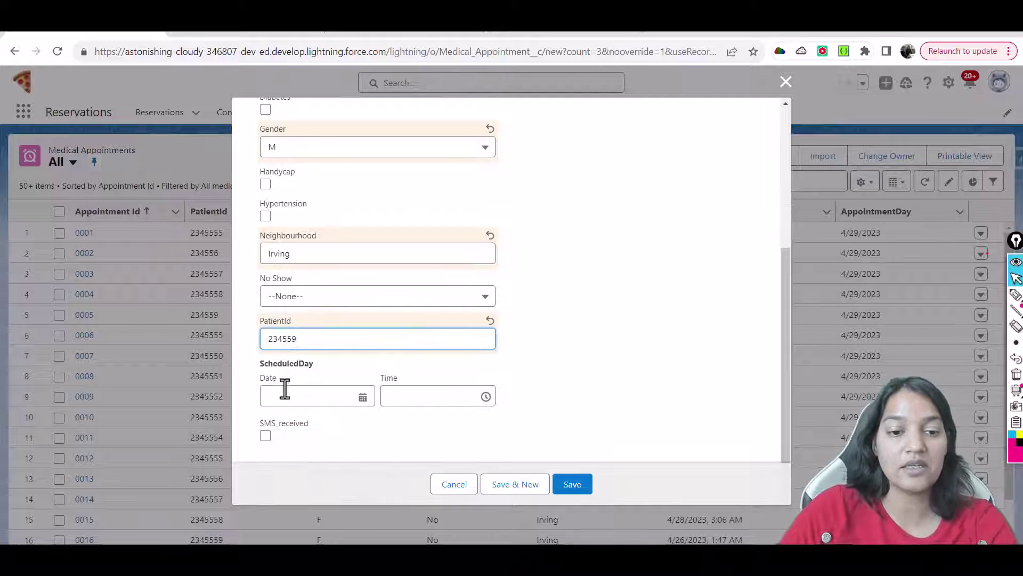
pyautogui.click(362, 396)
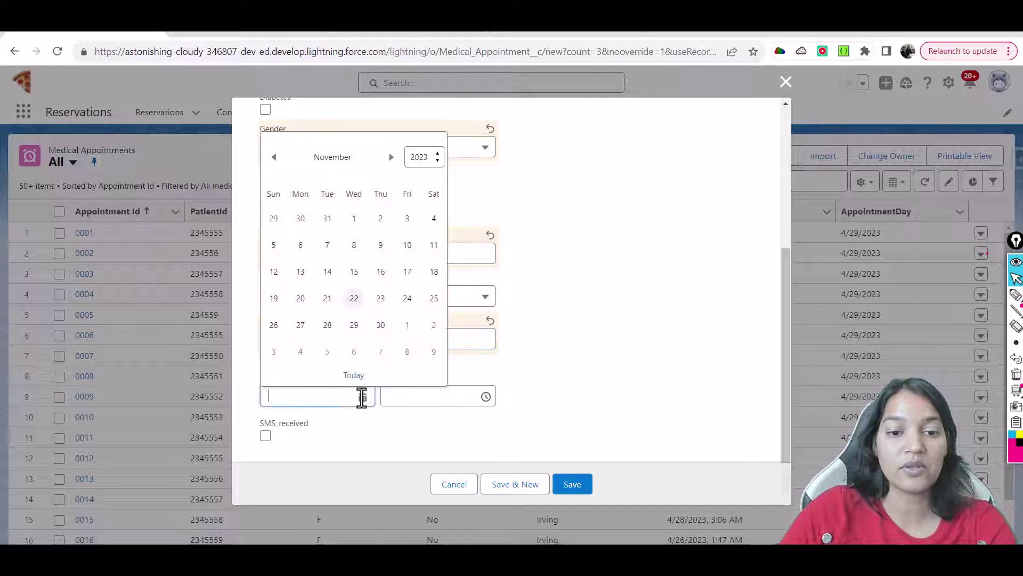
pyautogui.click(407, 298)
pyautogui.click(483, 396)
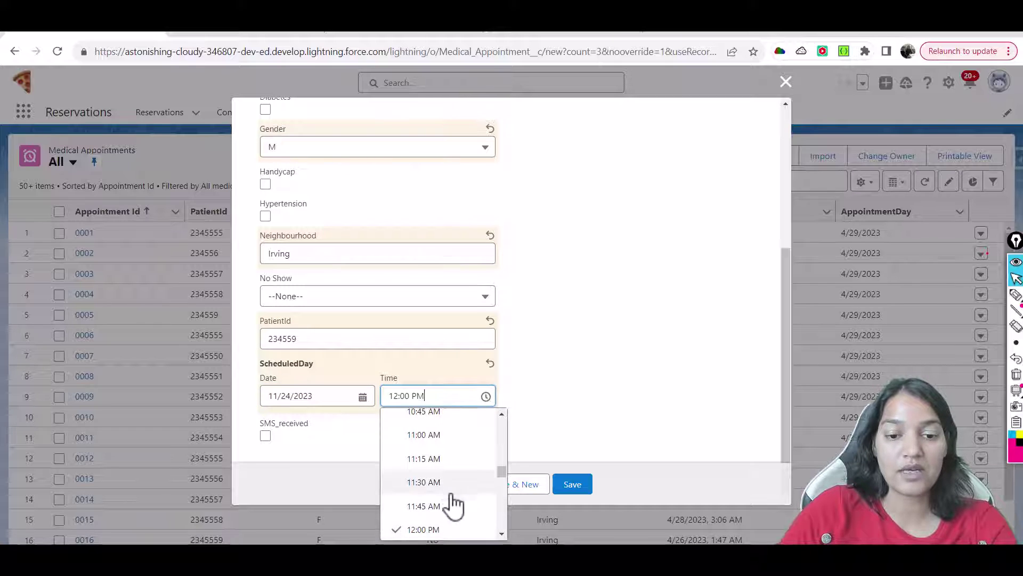
pyautogui.click(440, 436)
# Check the entered values and the No Show field, and save the second medical appointment.
pyautogui.click(571, 482)
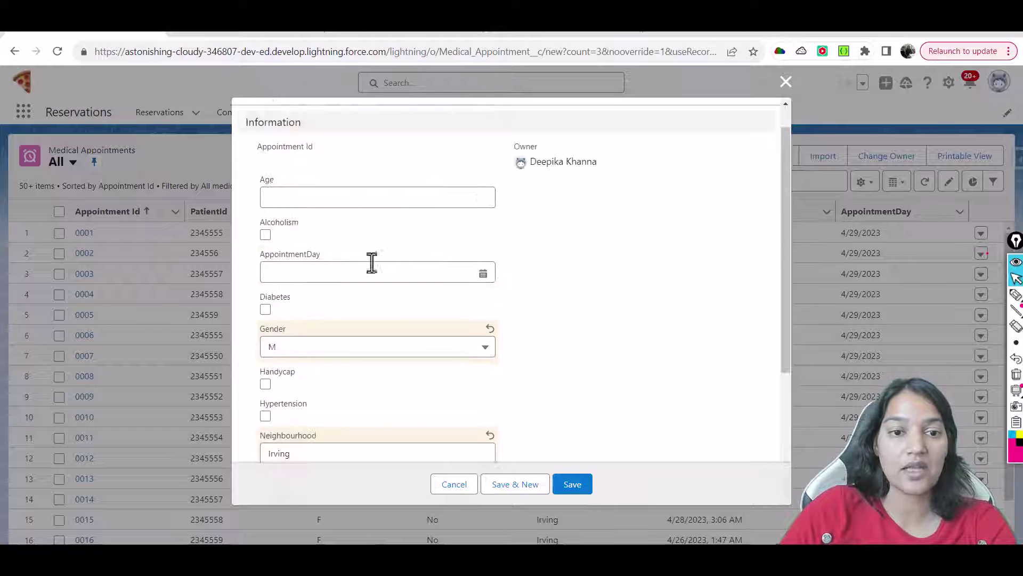
pyautogui.scroll(-2, 320, 363)
pyautogui.scroll(-2, 288, 390)
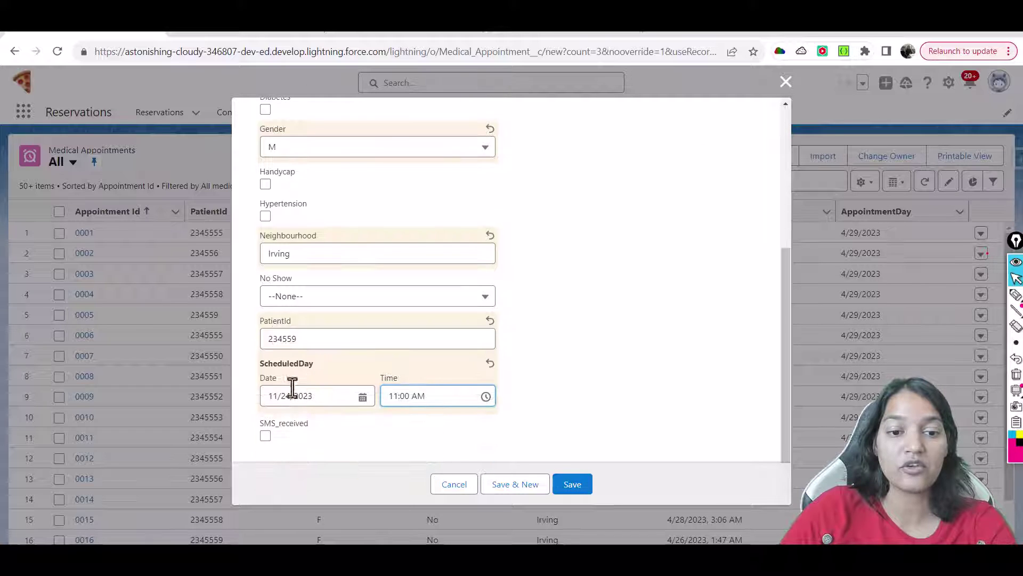
pyautogui.moveTo(261, 278); pyautogui.dragTo(297, 297)
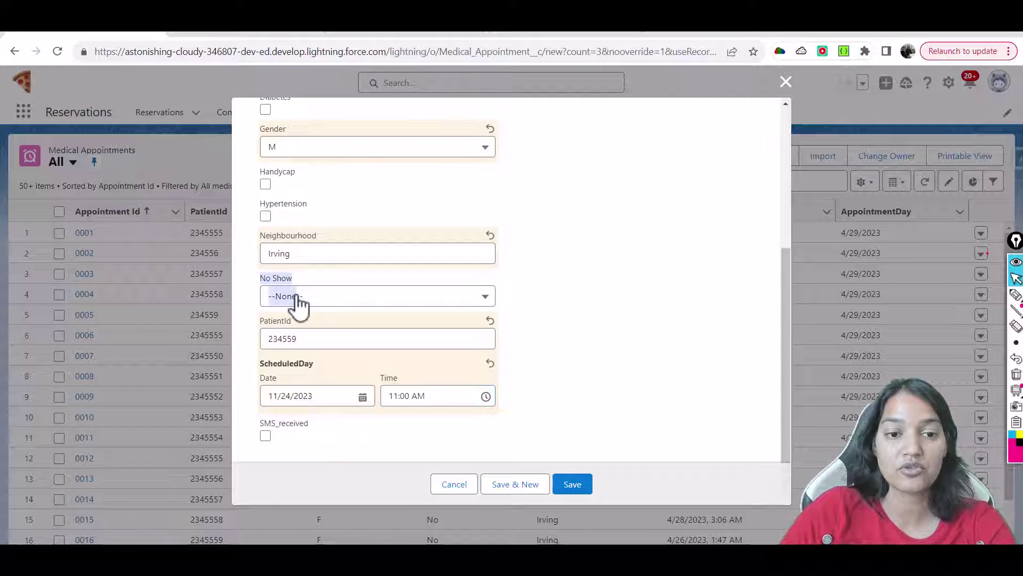
pyautogui.click(570, 484)
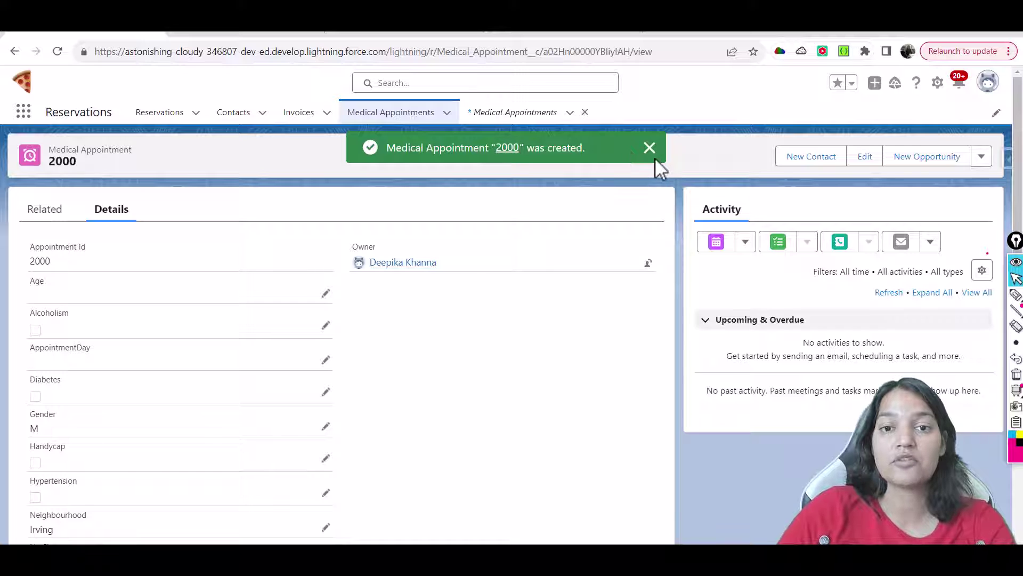
# Start another new Medical Appointment from the object's list and enter the patient's ID in PatientId.
pyautogui.click(395, 113)
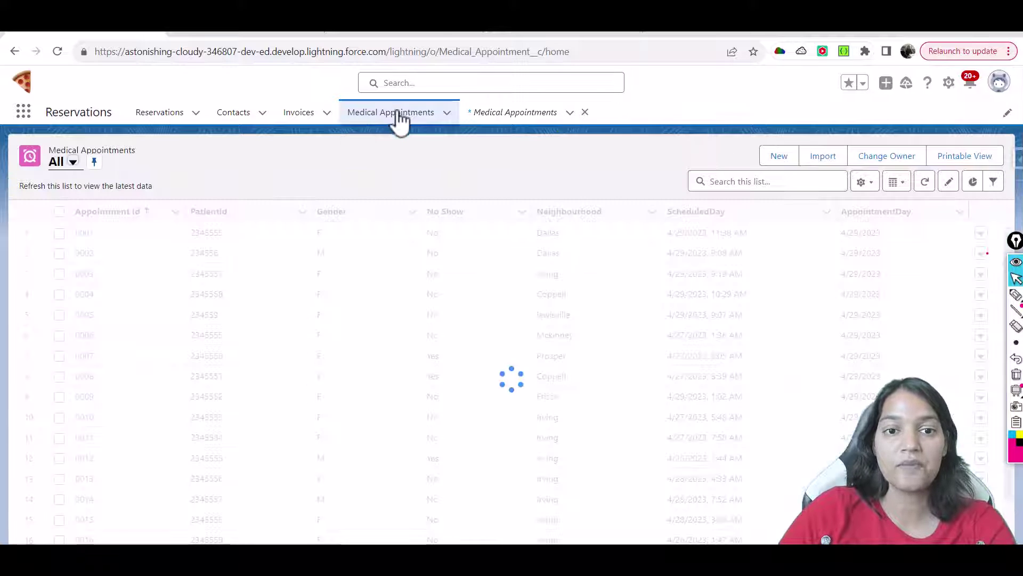
pyautogui.click(782, 158)
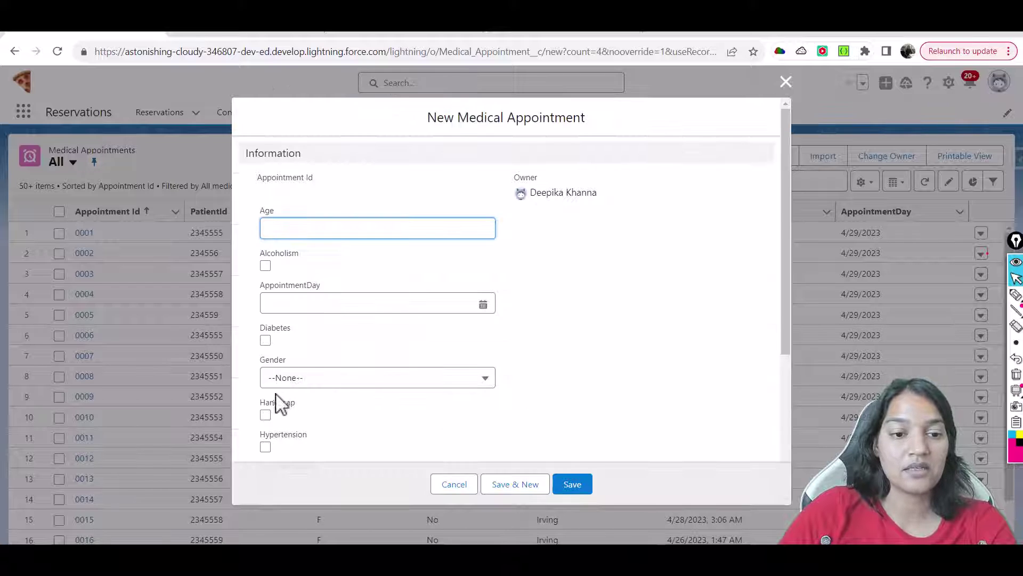
pyautogui.scroll(-3, 288, 421)
pyautogui.click(289, 434)
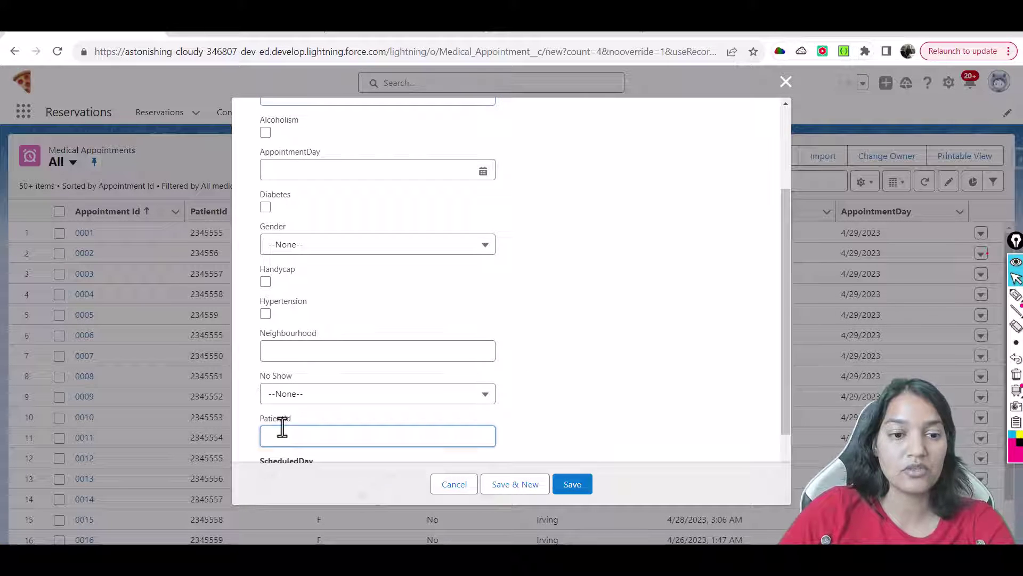
pyautogui.write('234')
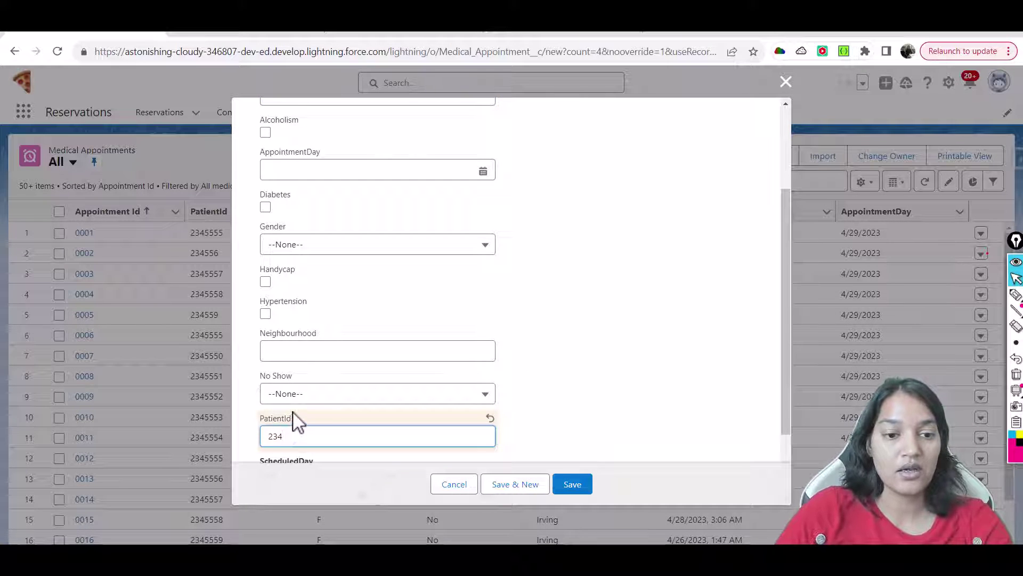
pyautogui.write('5550')
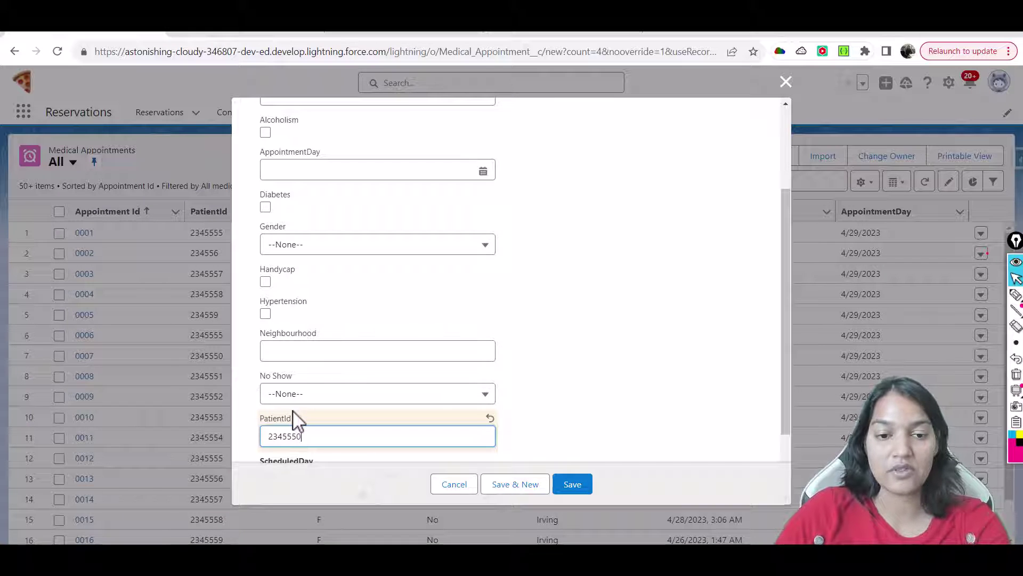
# Mark Diabetes and set Gender to M in the third new Medical Appointment.
pyautogui.scroll(2, 304, 195)
pyautogui.click(296, 162)
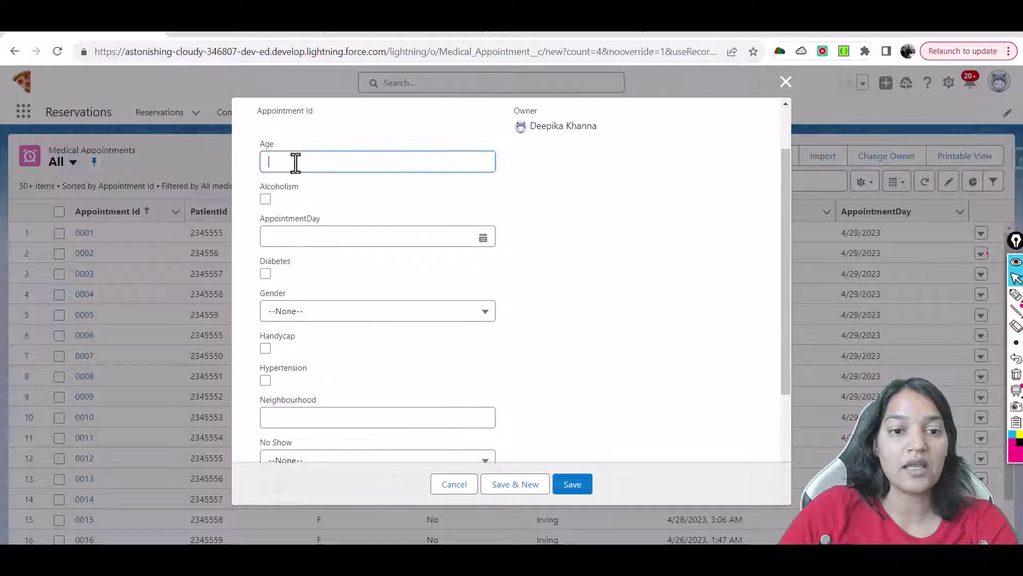
pyautogui.scroll(-2, 287, 298)
pyautogui.click(265, 208)
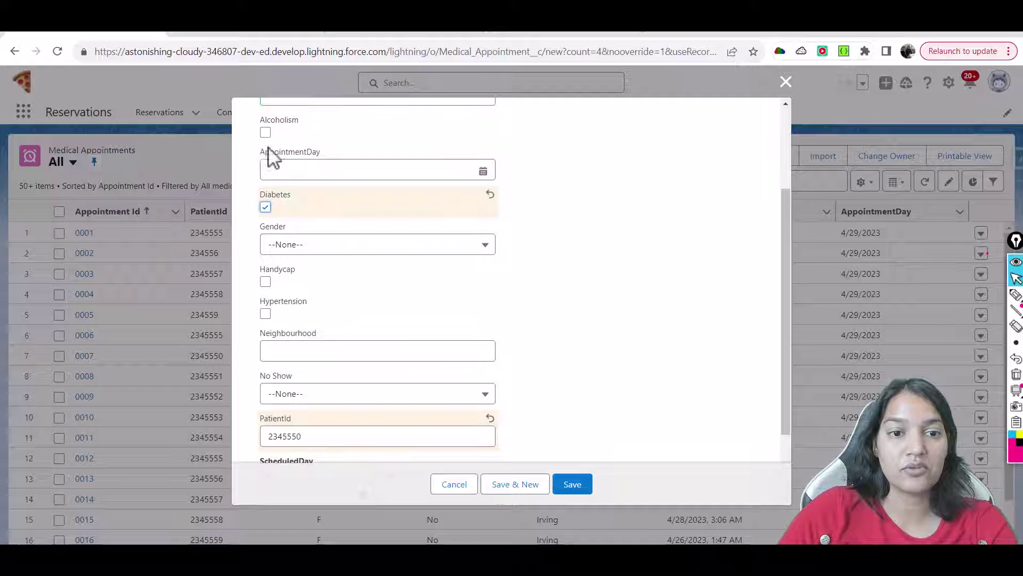
pyautogui.click(280, 244)
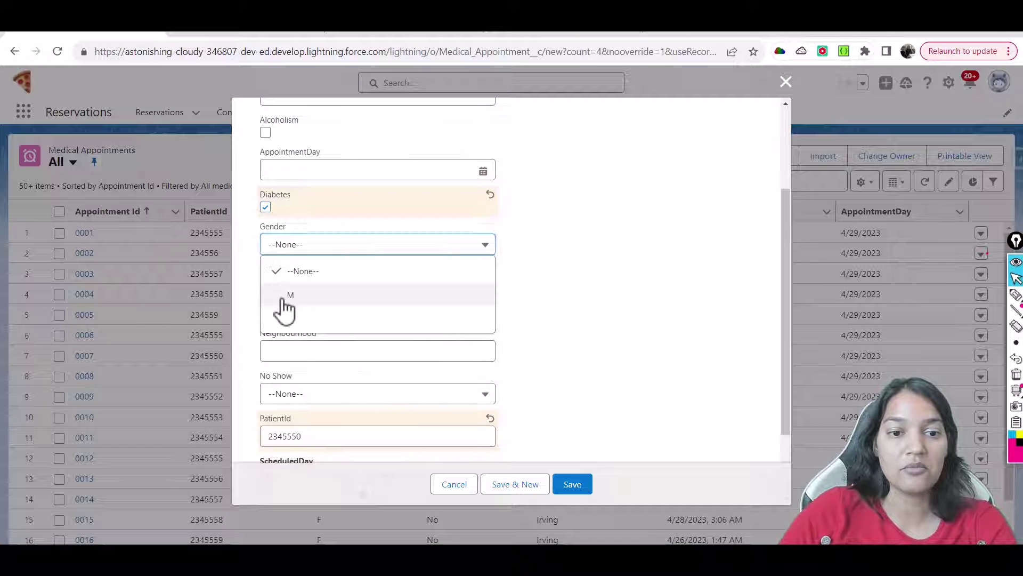
pyautogui.click(283, 296)
pyautogui.scroll(-2, 292, 341)
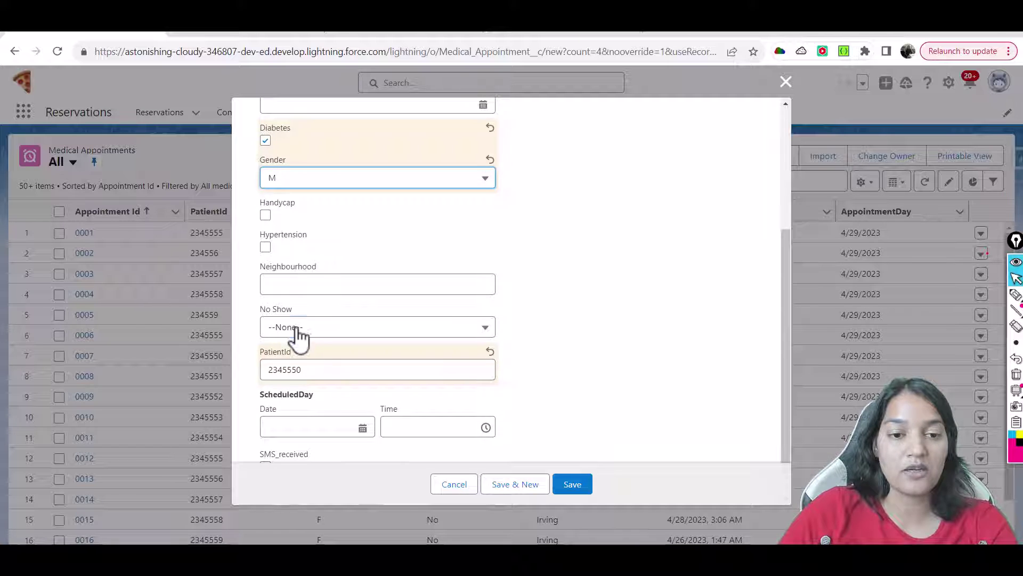
pyautogui.click(296, 328)
pyautogui.click(297, 333)
pyautogui.scroll(-1, 309, 423)
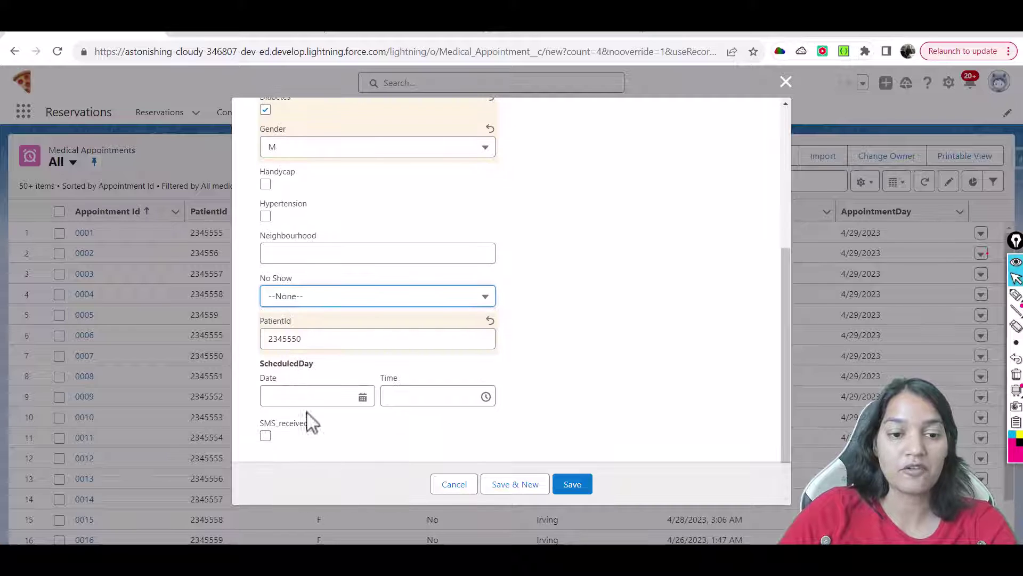
# Set the third appointment's AppointmentDay to 11/22/2023.
pyautogui.scroll(5, 336, 352)
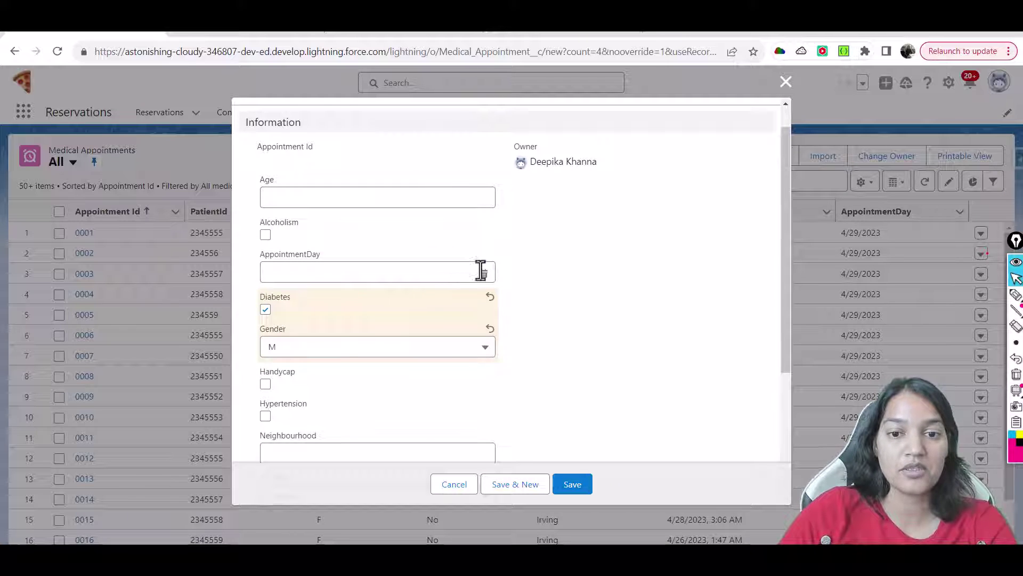
pyautogui.click(481, 271)
pyautogui.click(402, 427)
pyautogui.scroll(-2, 377, 372)
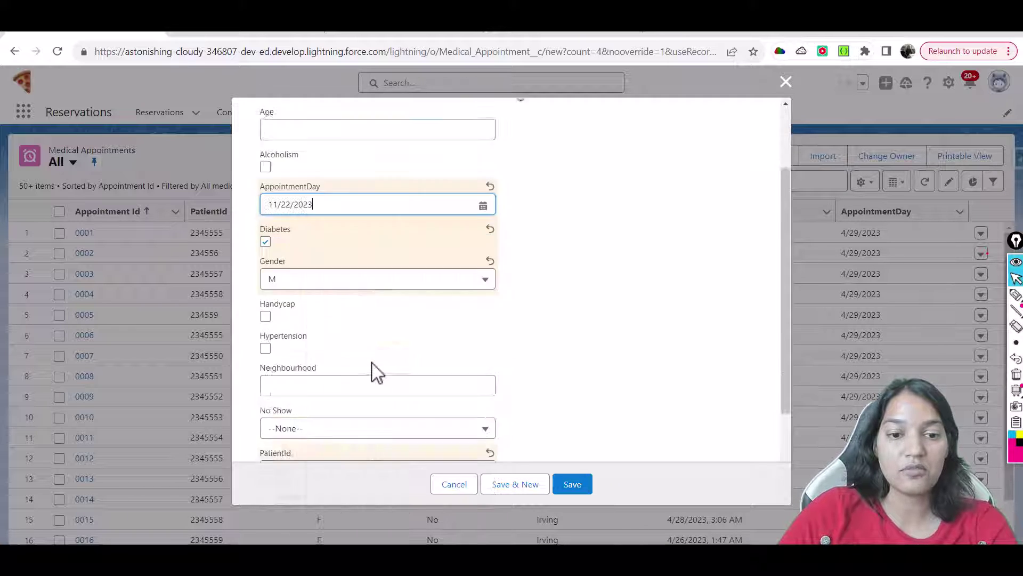
# Set ScheduledDay to 11/27/2023 at 1:45 PM and save the third medical appointment.
pyautogui.scroll(-4, 373, 373)
pyautogui.click(368, 397)
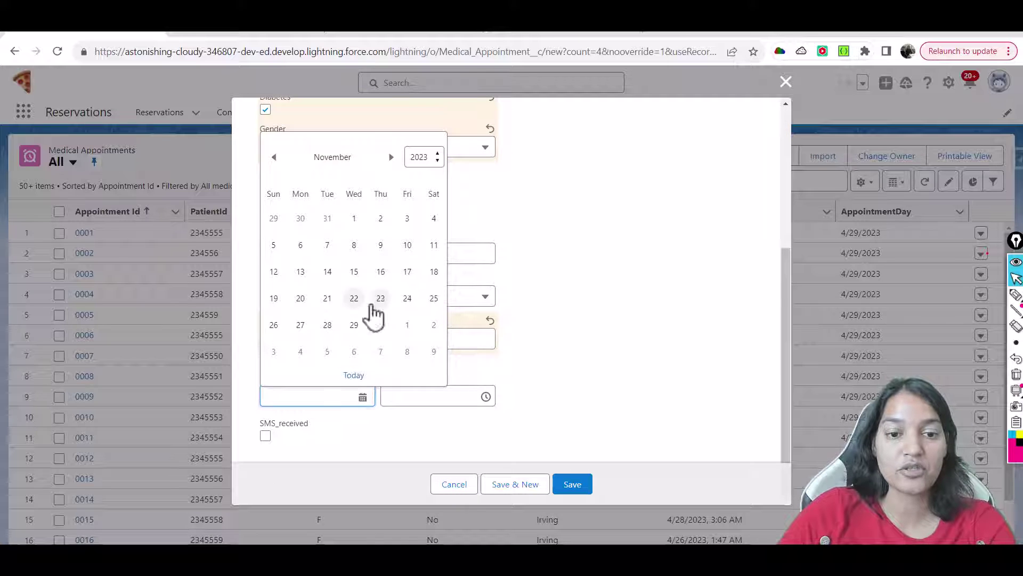
pyautogui.click(300, 324)
pyautogui.click(442, 395)
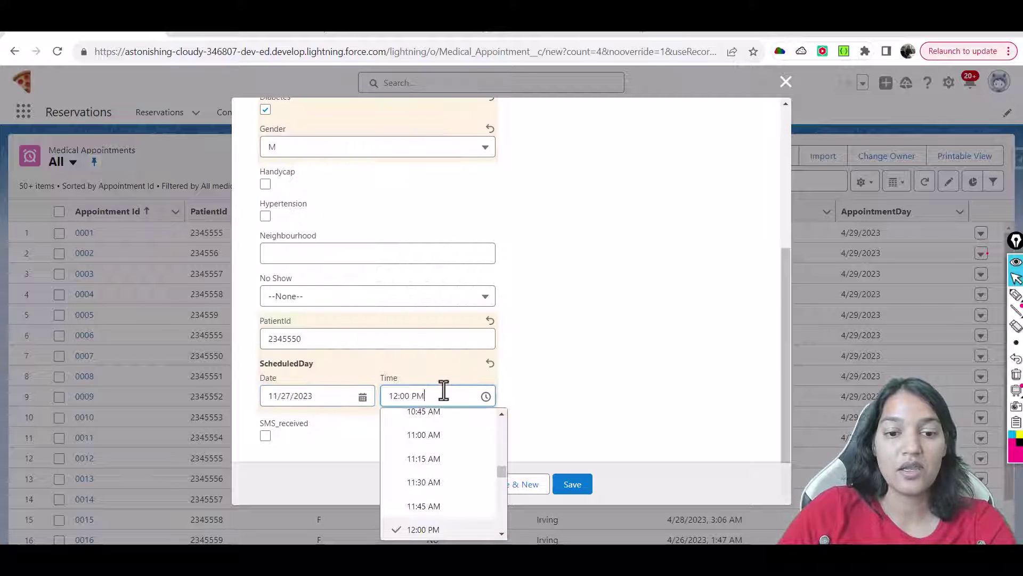
pyautogui.scroll(-3, 450, 474)
pyautogui.click(430, 521)
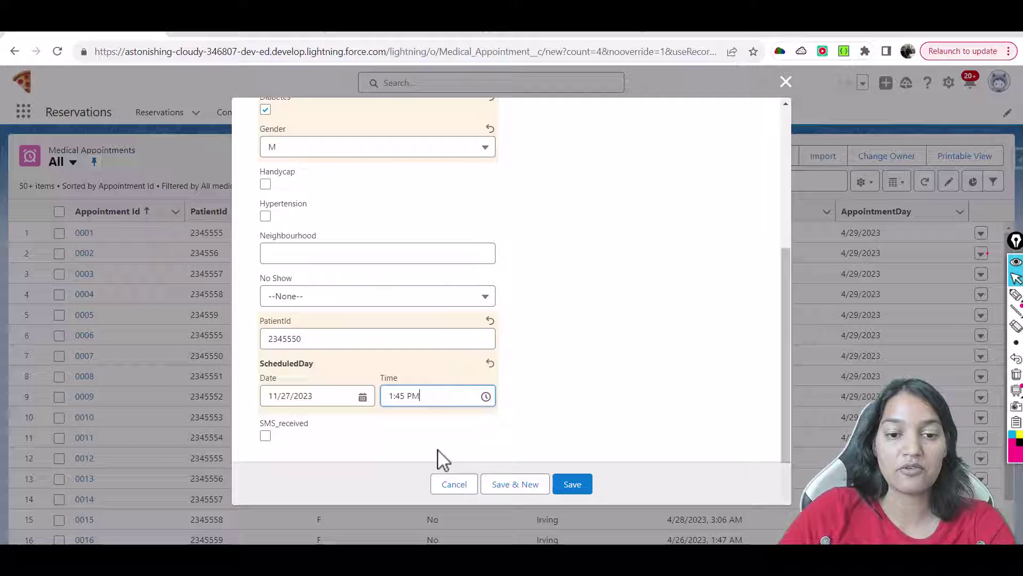
pyautogui.click(572, 485)
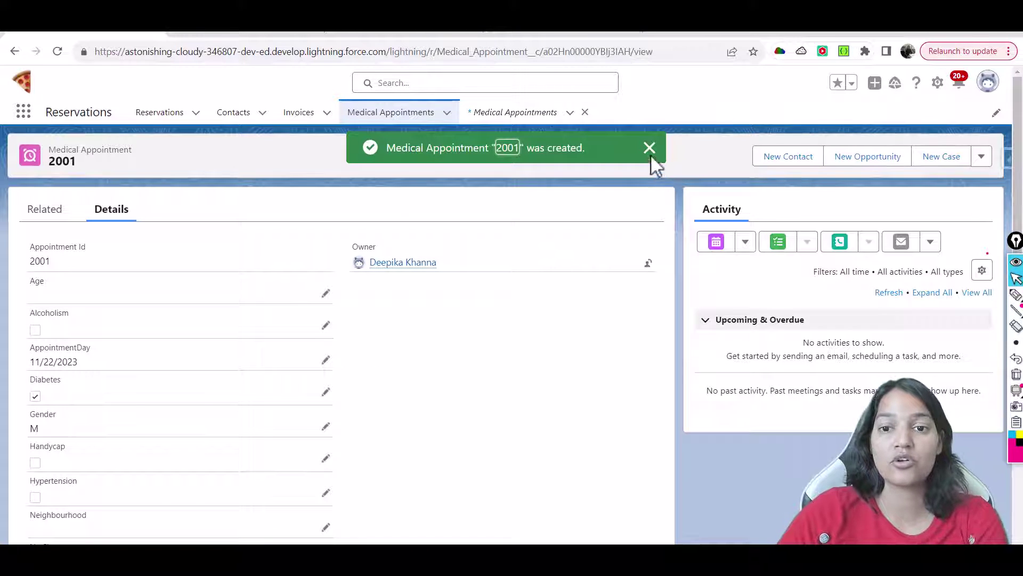
# Start a fourth Medical Appointment from the object's list with AppointmentDay 11/22/2023 and Gender F.
pyautogui.click(650, 152)
pyautogui.click(395, 114)
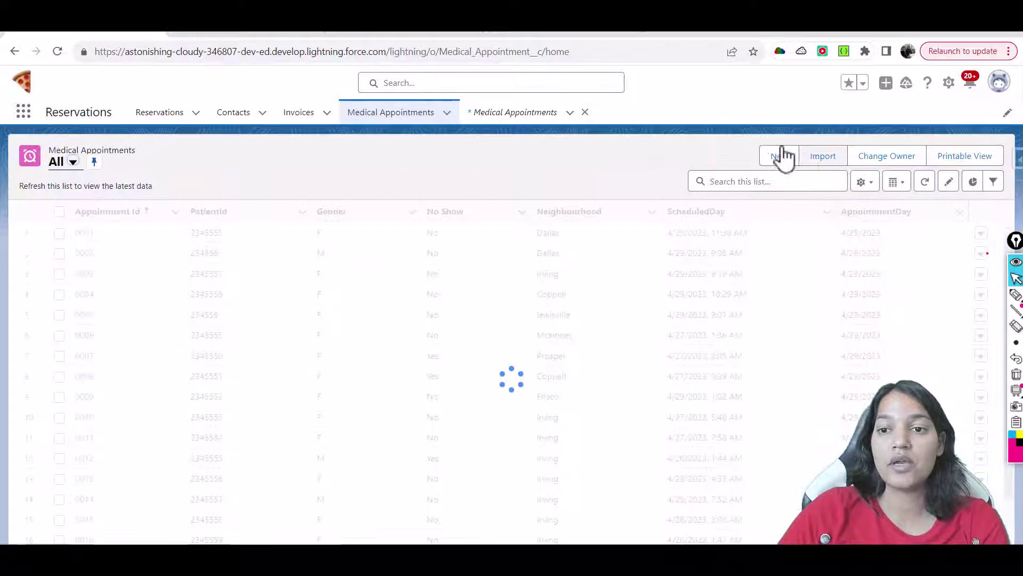
pyautogui.click(779, 155)
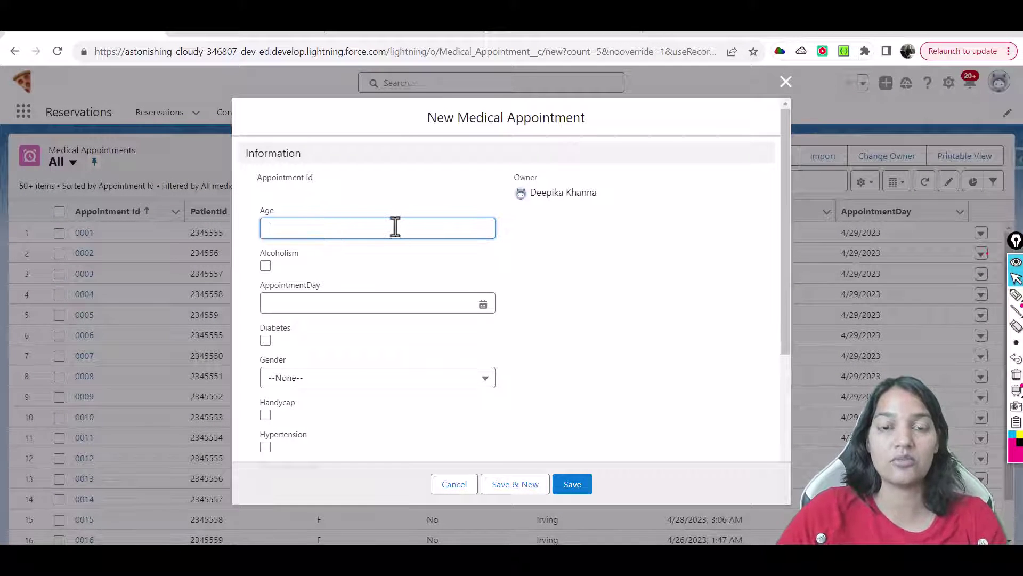
pyautogui.click(485, 305)
pyautogui.click(399, 462)
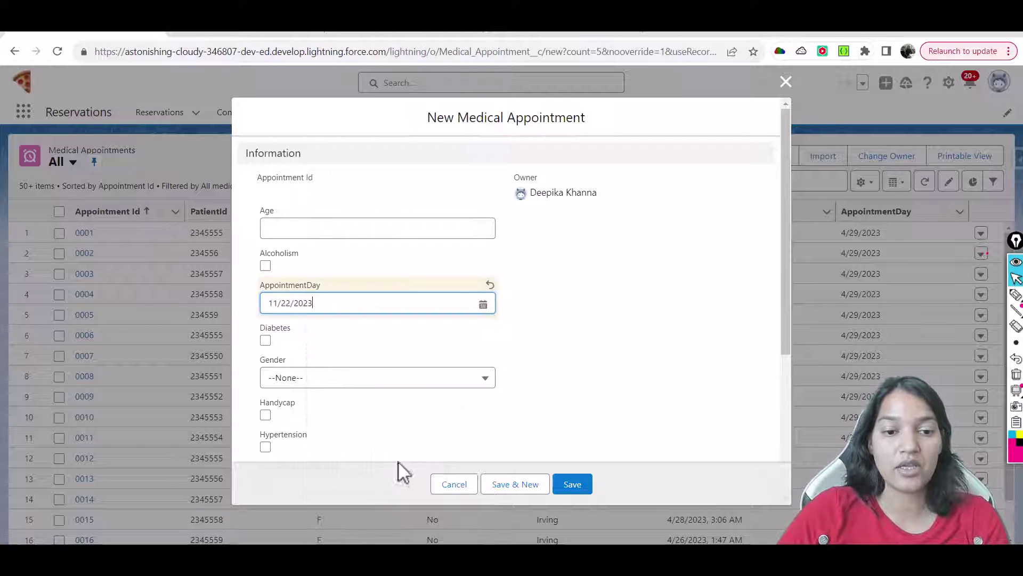
pyautogui.click(342, 377)
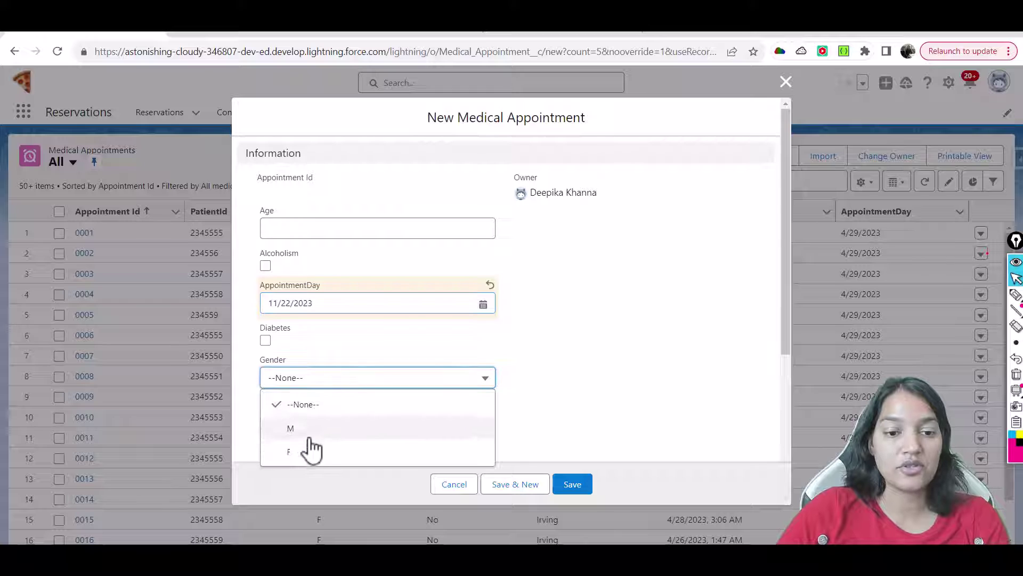
pyautogui.click(312, 450)
pyautogui.scroll(-3, 334, 392)
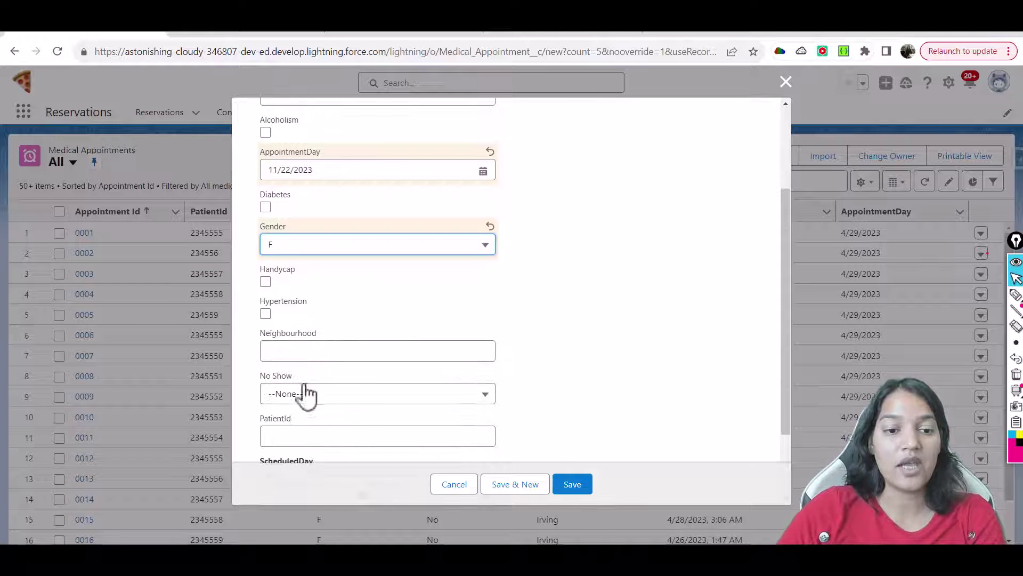
# Enter the patient's ID in PatientId and mark Hypertension in the fourth new appointment.
pyautogui.click(300, 430)
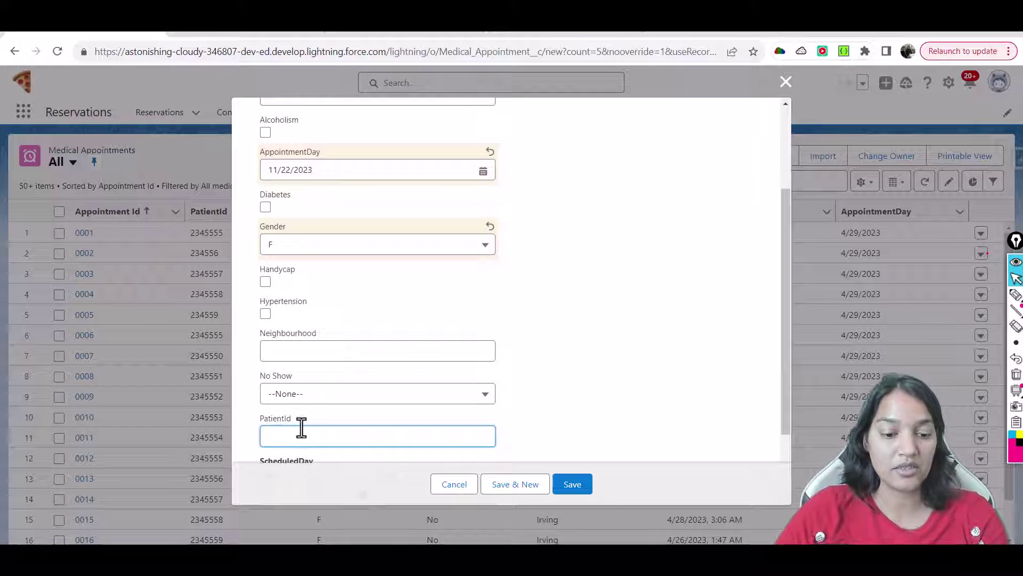
pyautogui.write('234')
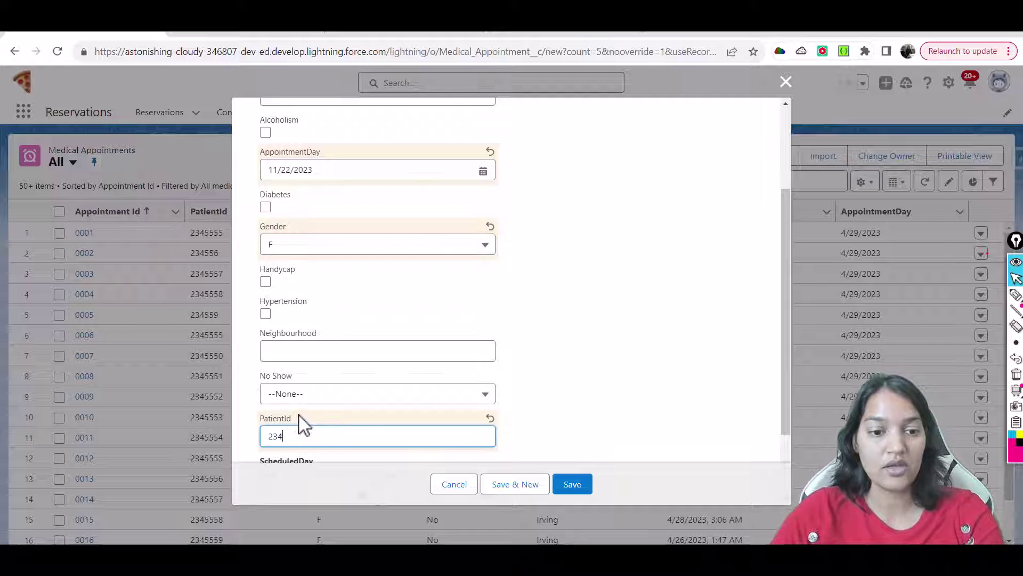
pyautogui.write('5553')
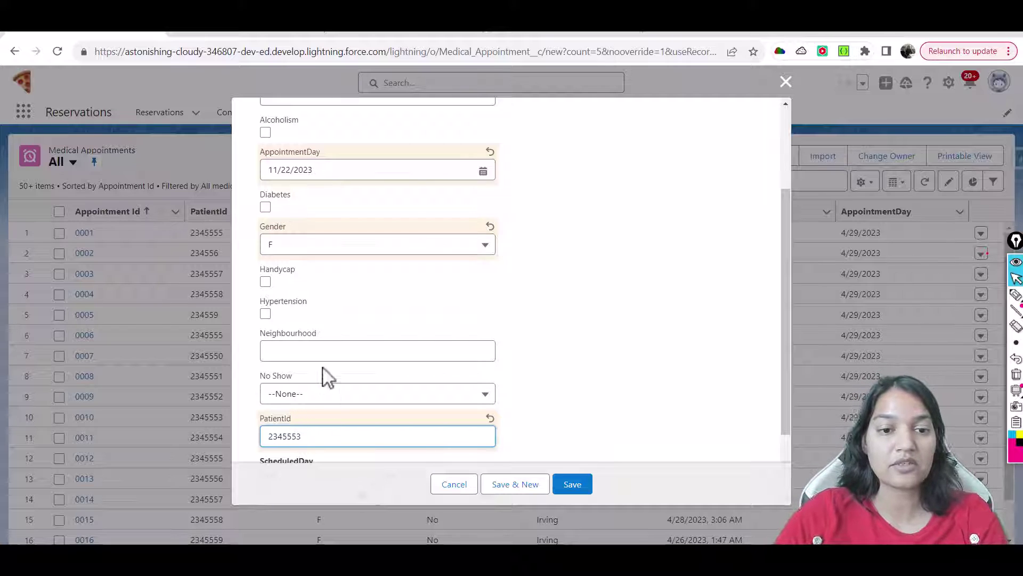
pyautogui.click(265, 314)
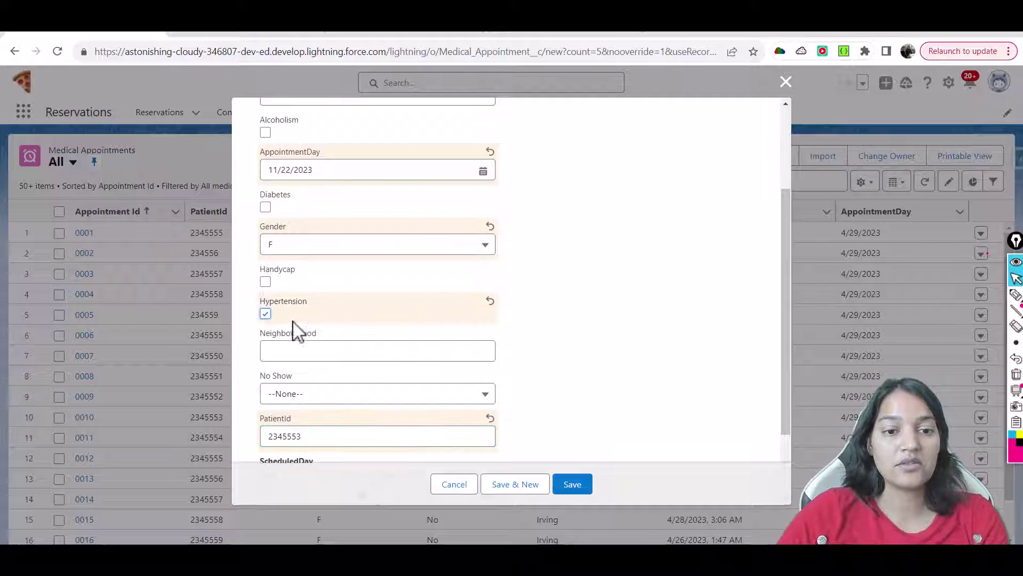
# Set ScheduledDay to 11/29/2023 at 1:15 PM and save the fourth medical appointment.
pyautogui.scroll(-2, 285, 373)
pyautogui.click(364, 397)
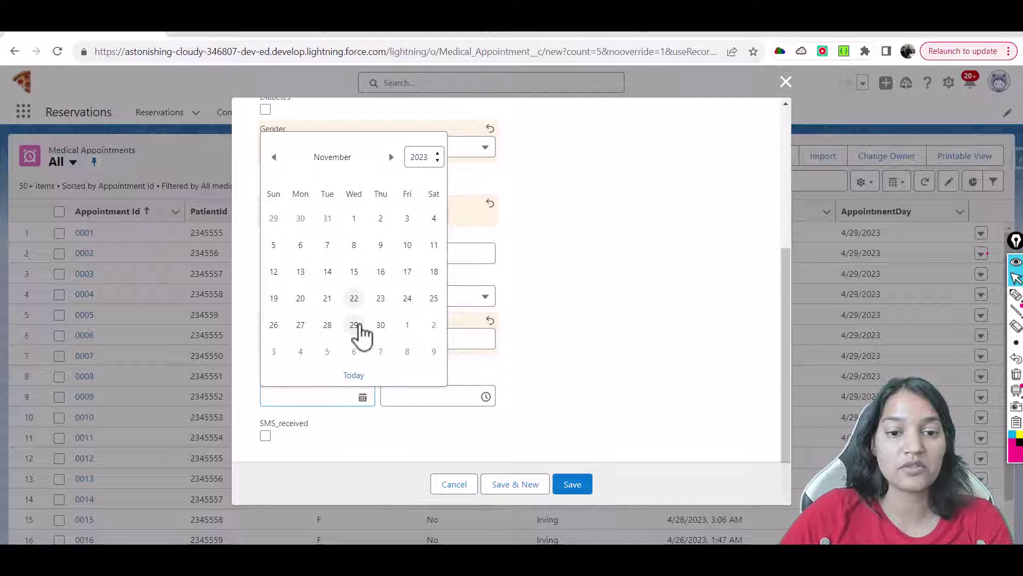
pyautogui.click(354, 326)
pyautogui.click(421, 395)
pyautogui.scroll(-3, 469, 493)
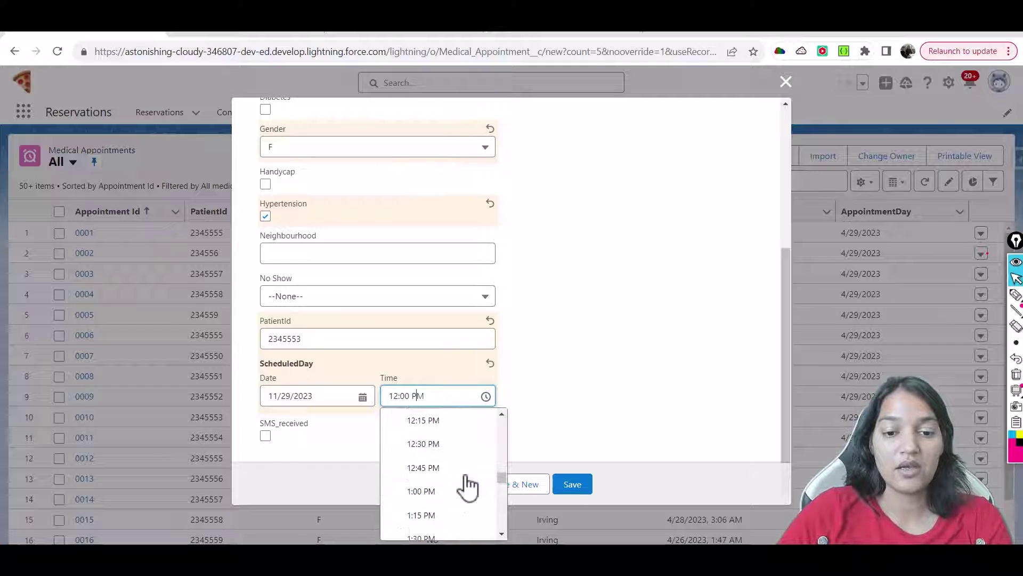
pyautogui.click(422, 515)
pyautogui.click(572, 483)
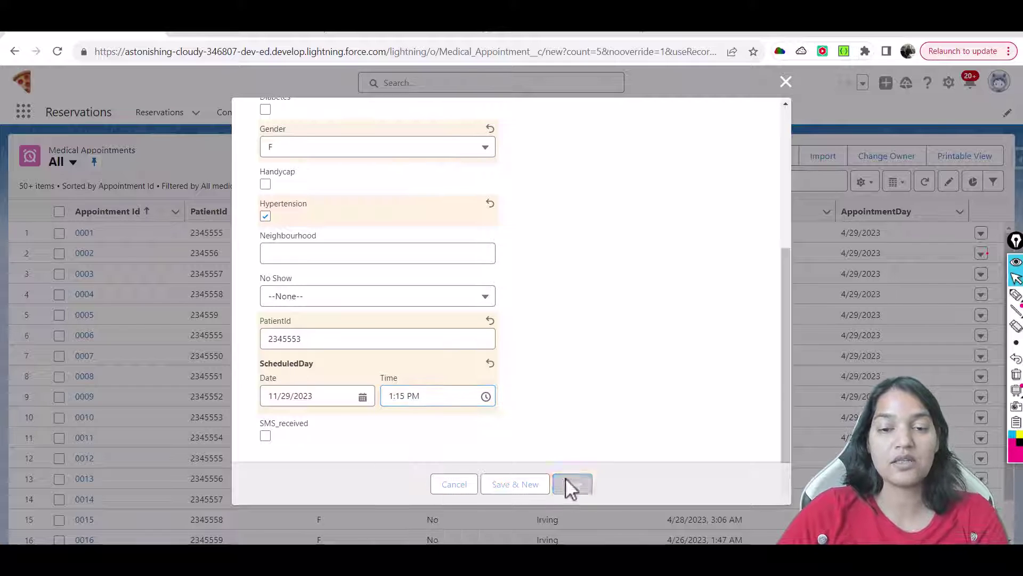